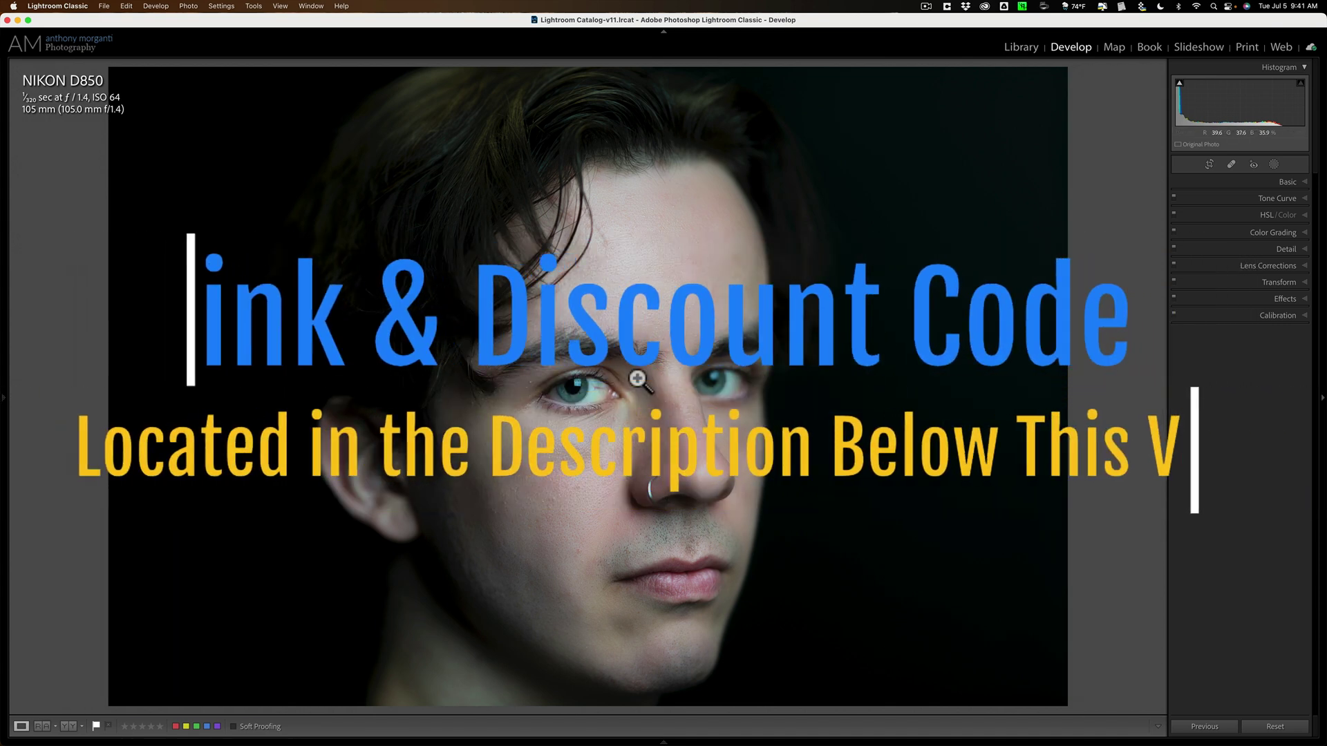
Zoom to 1:1 on the left eye to inspect the red veins in its white
left_click(1283, 181)
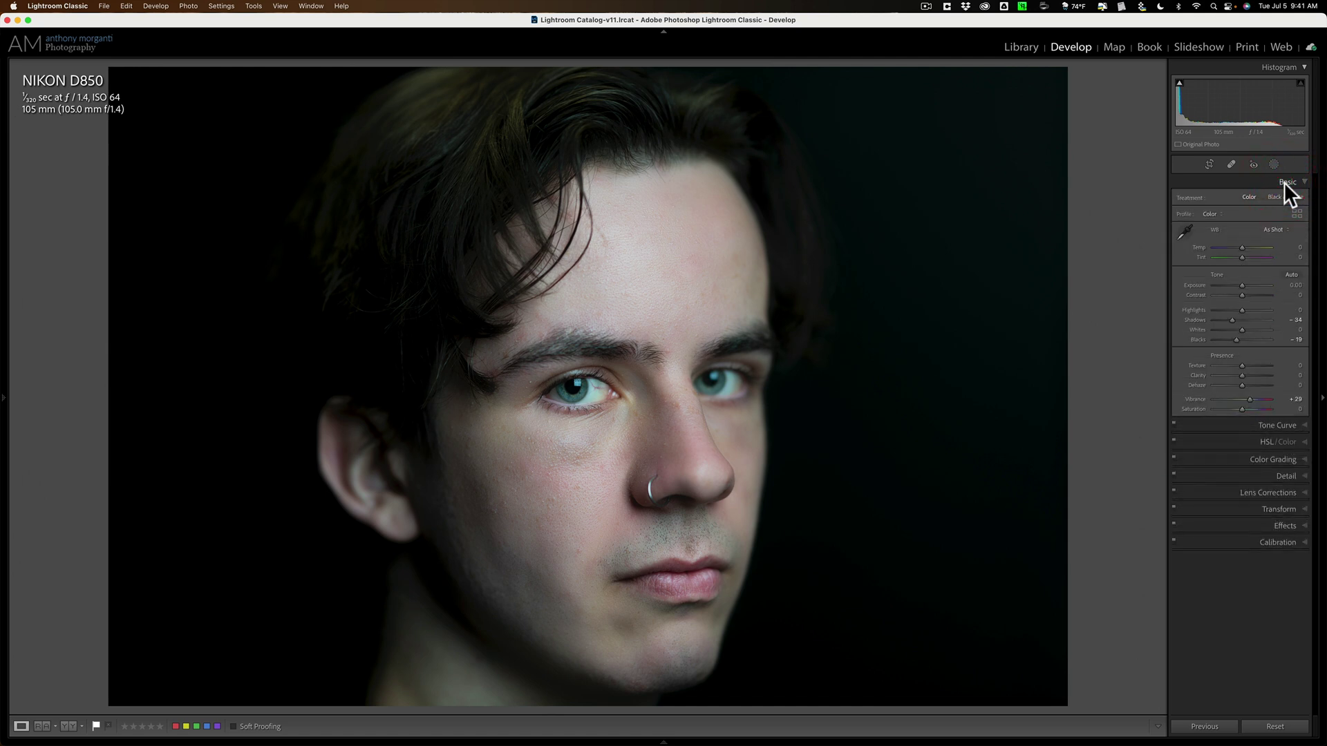
left_click(1283, 181)
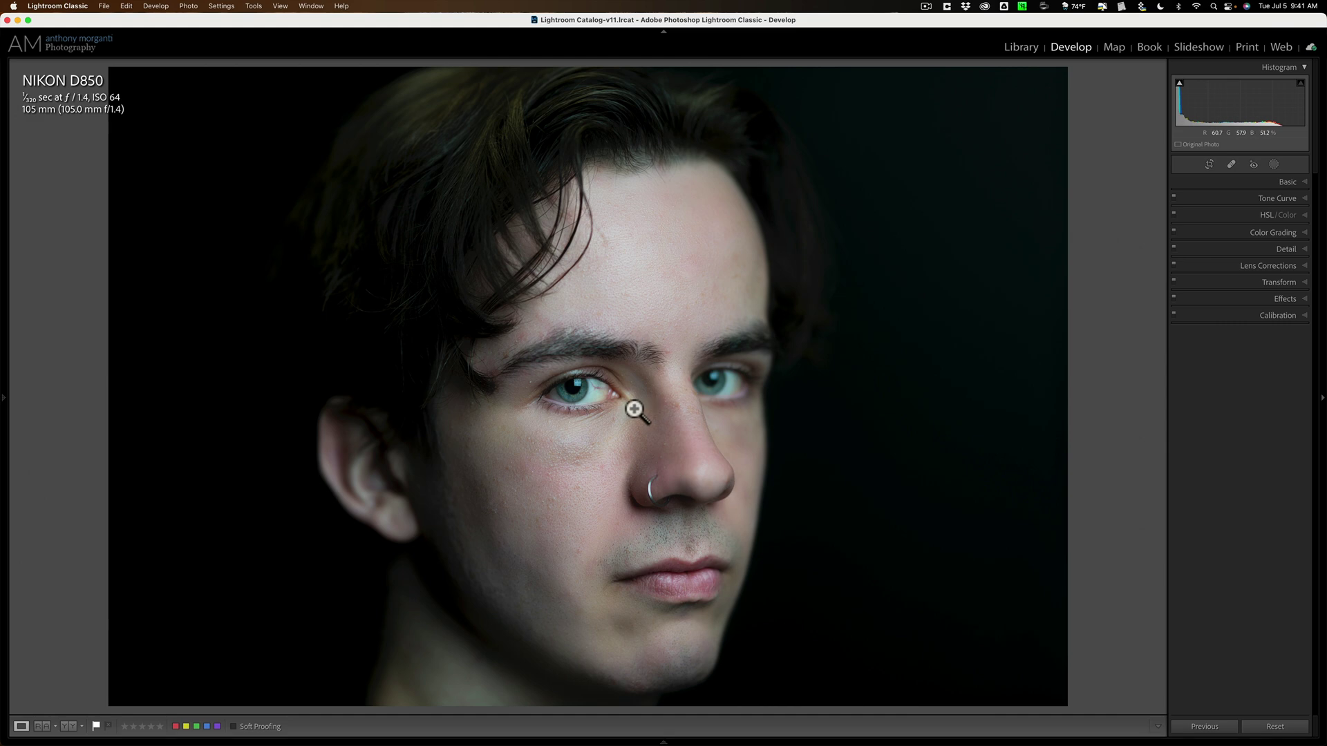
left_click(592, 394)
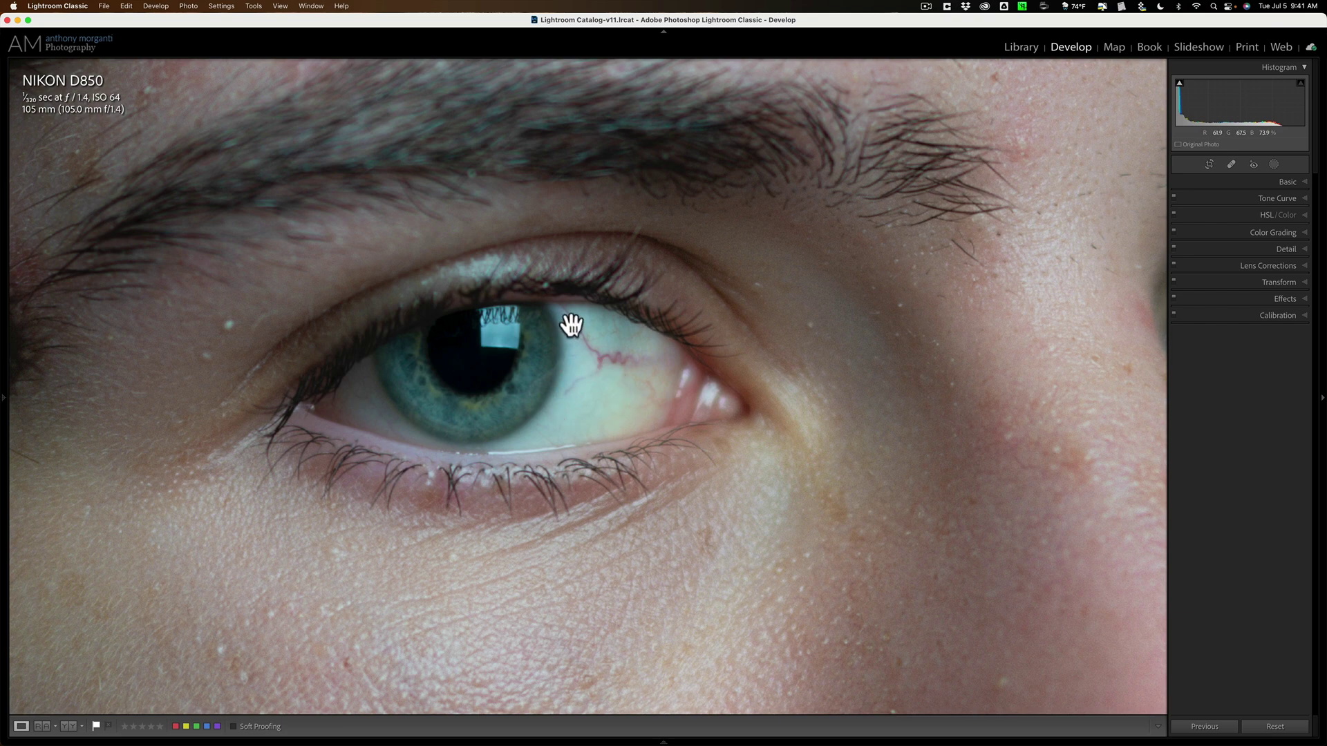
left_click(623, 372)
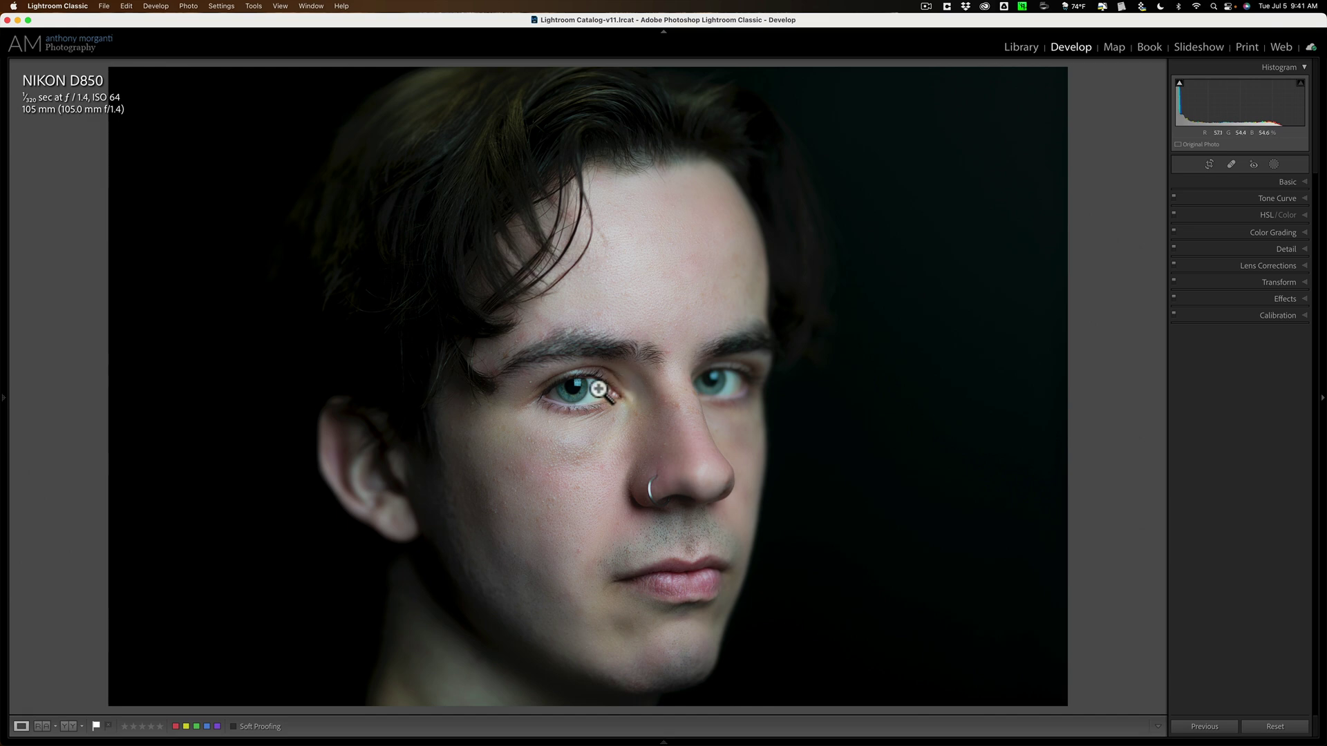
left_click(590, 388)
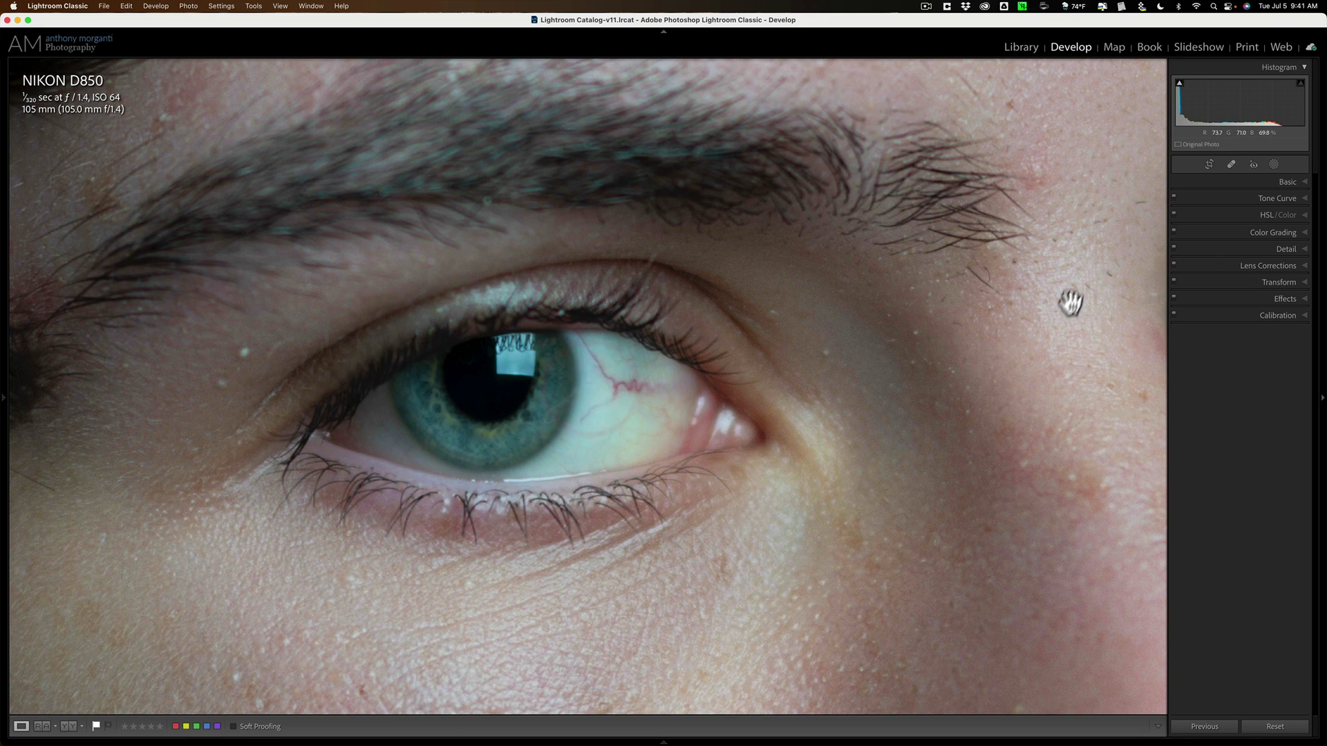
Heal two red veins in the eye white with Heal spots at size 9, feather 50, opacity 100
left_click(1230, 163)
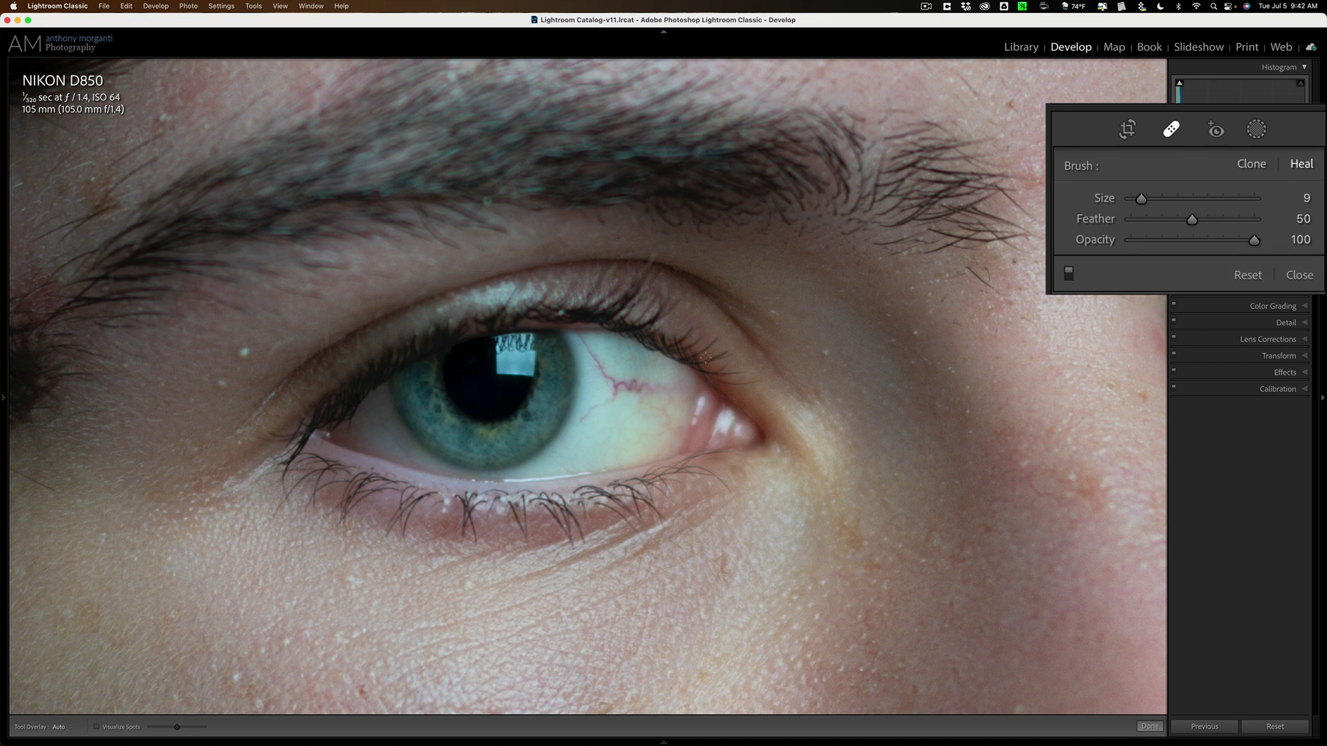
left_click_drag(579, 335, 610, 381)
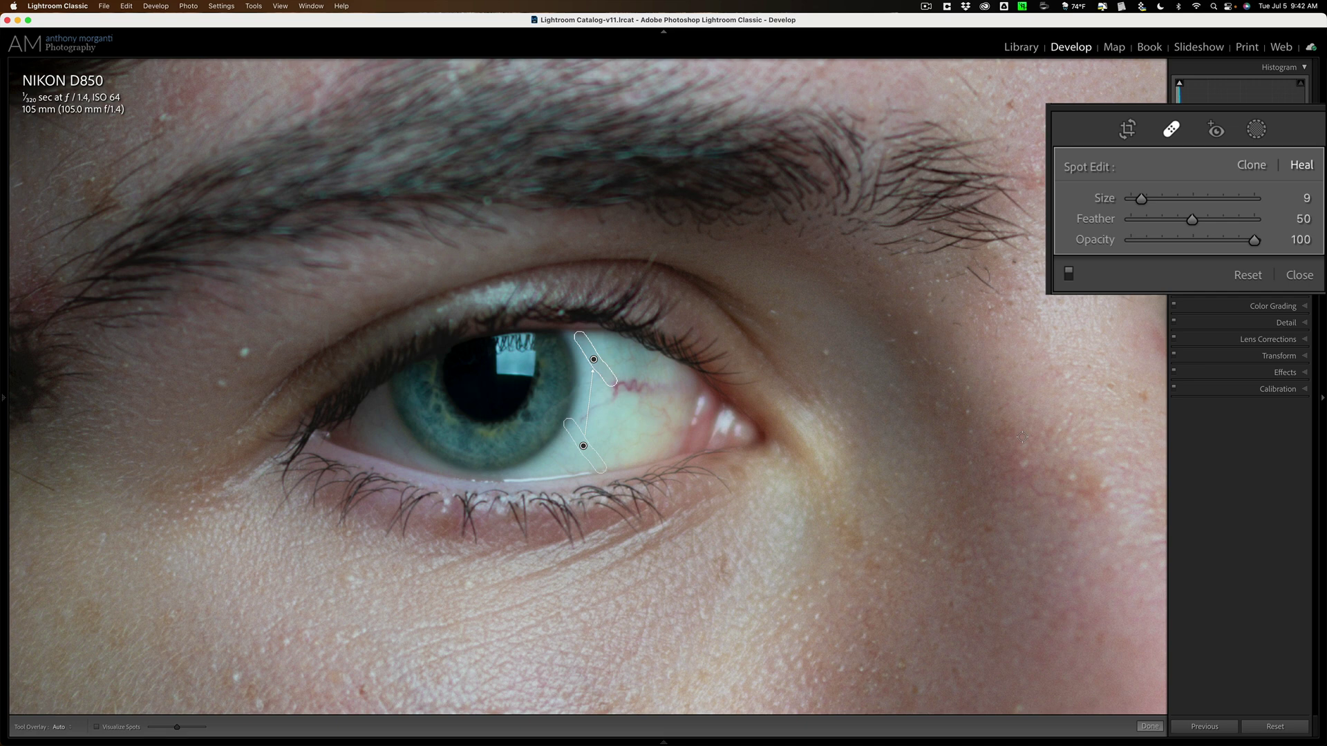
left_click_drag(581, 419, 611, 392)
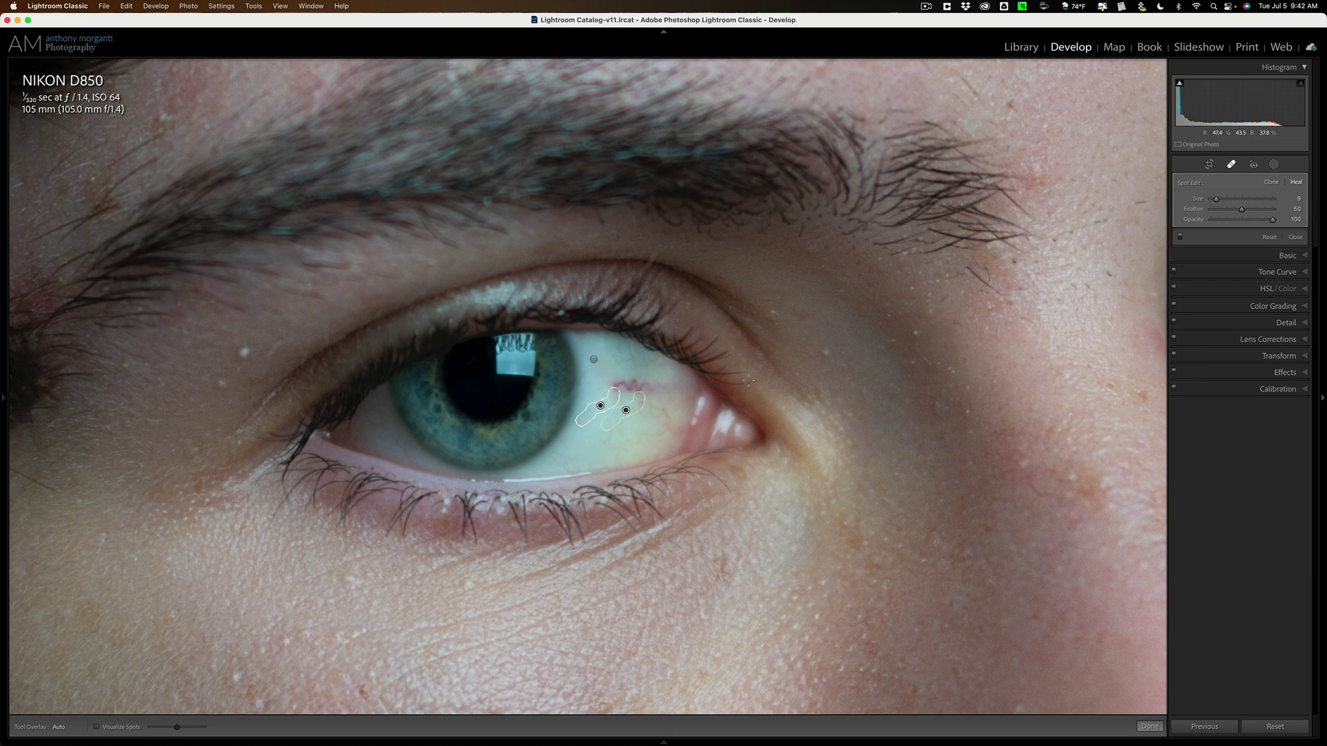
Hide the spot outlines and heal the remaining red veins with three more Heal spots
key("h")
left_click_drag(615, 389, 652, 389)
mouse_move(635, 378)
left_mouse_down()
mouse_move(608, 380)
mouse_move(626, 394)
left_mouse_up()
left_click(642, 401)
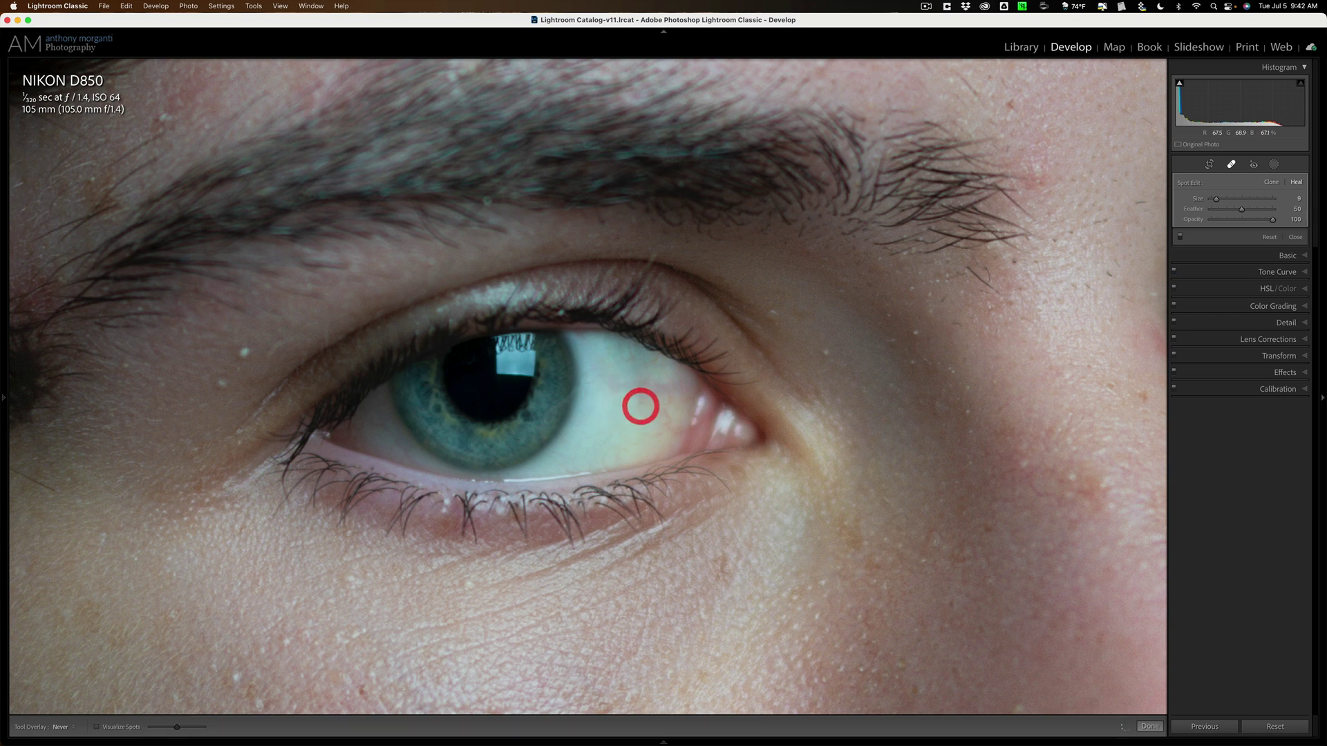
Toggle Spot Removal off and on to compare, then zoom out to fit the portrait
left_click(1180, 238)
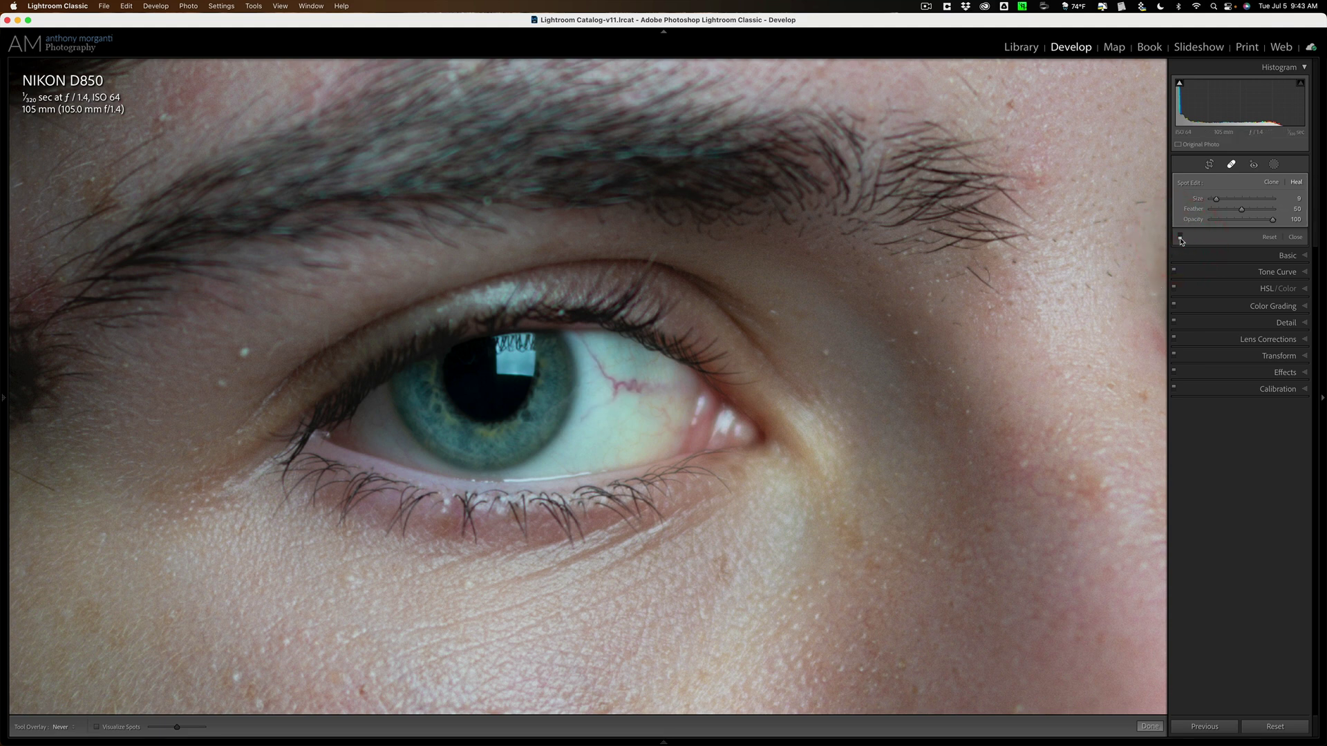
left_click(1180, 238)
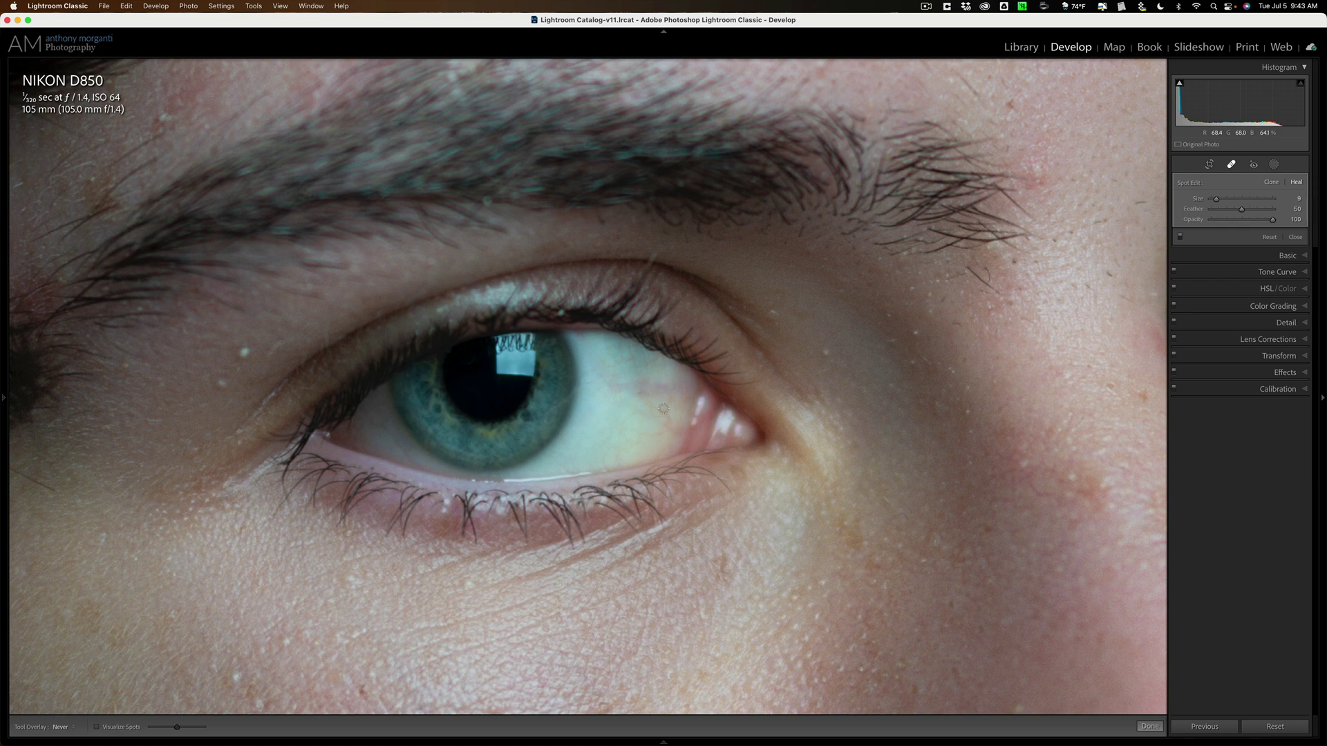
key("space")
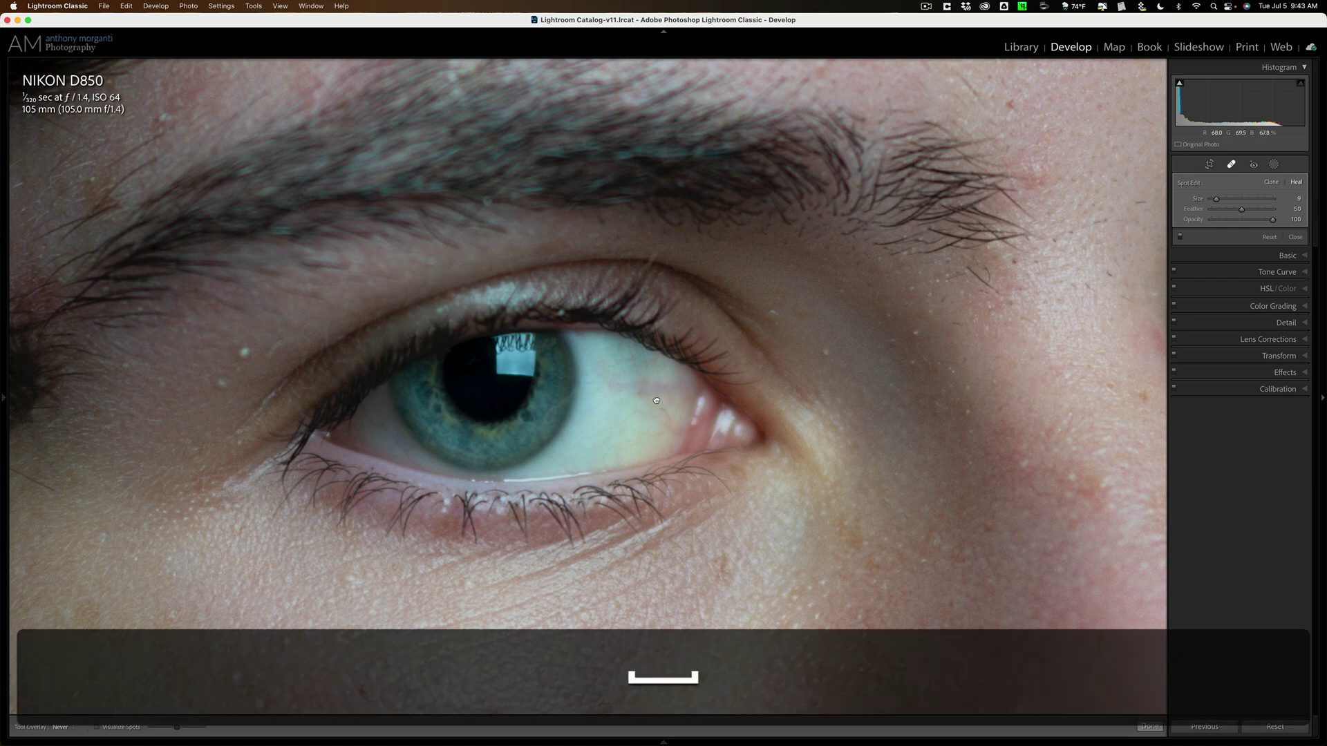
left_click(656, 400)
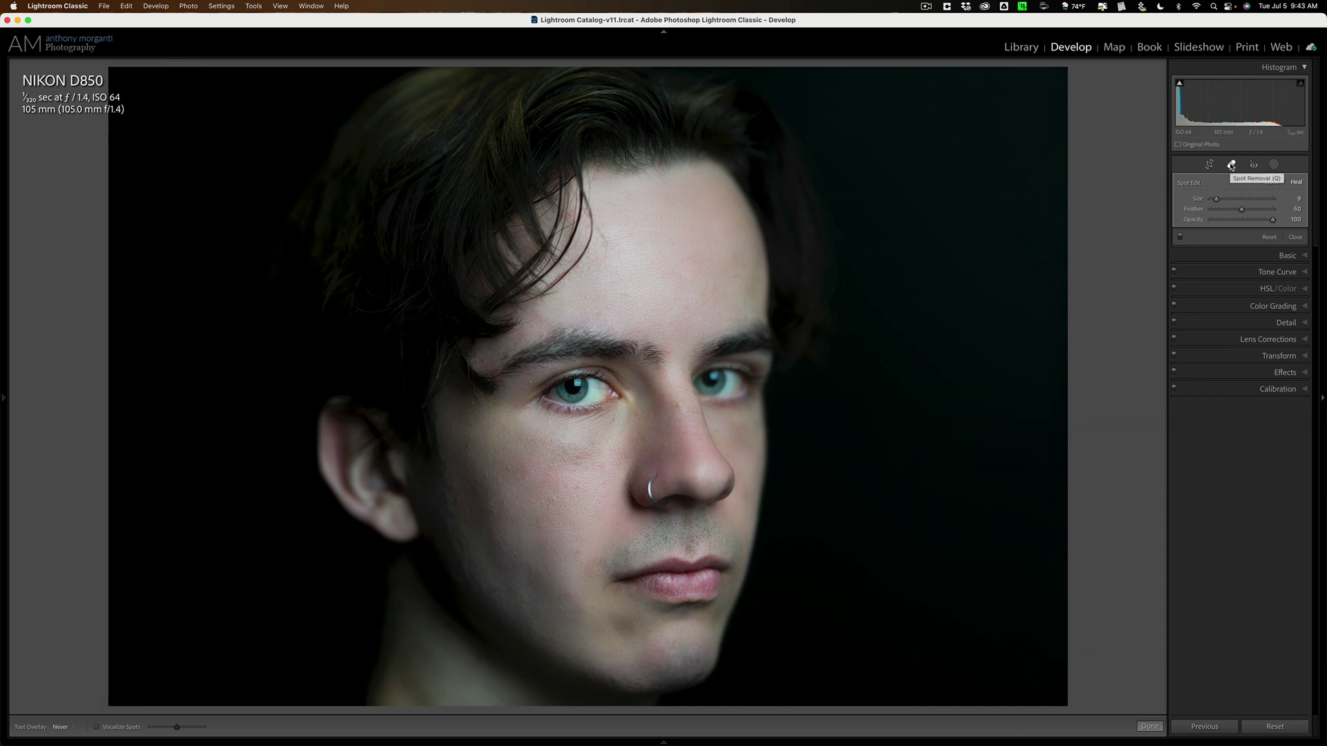
Paint a new brush mask, Mask 1, over both eyes at size 2.0 and feather 40
left_click(1273, 164)
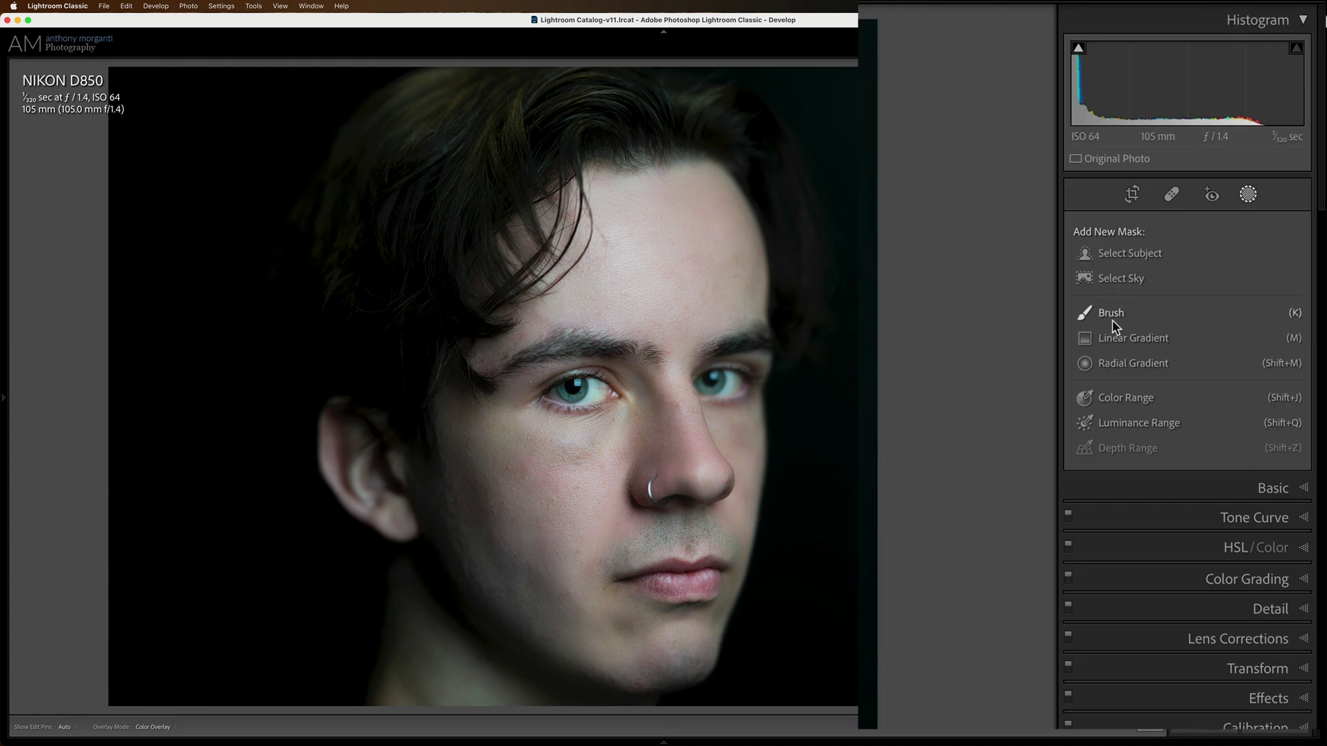
left_click(1113, 318)
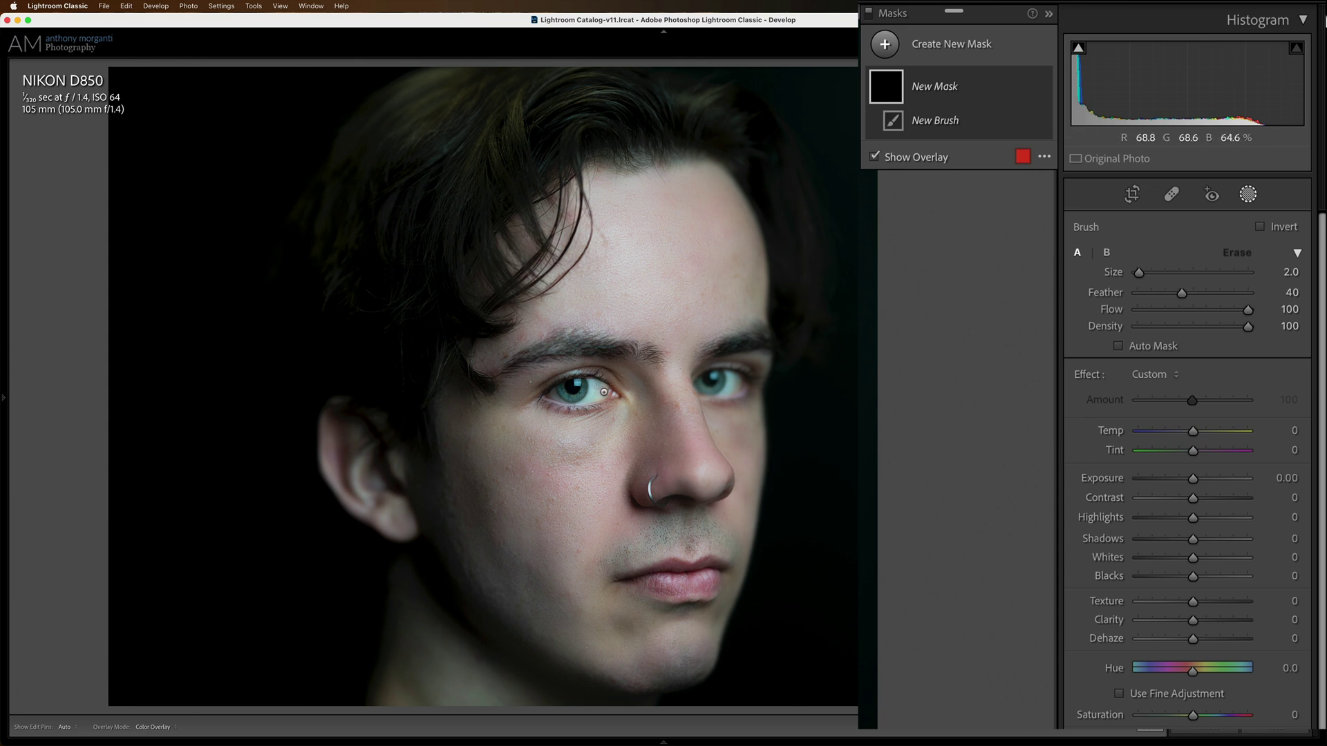
mouse_move(606, 391)
left_mouse_down()
mouse_move(550, 393)
mouse_move(600, 393)
left_mouse_up()
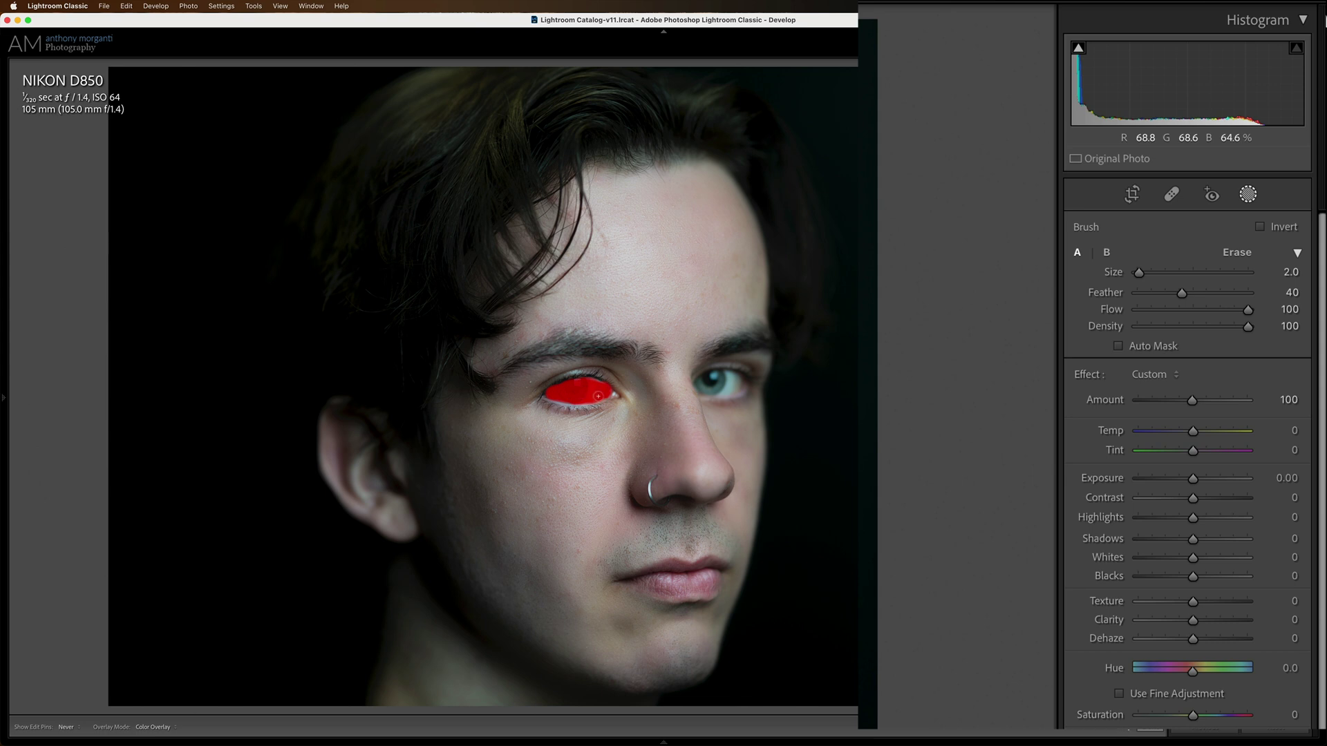
left_click(705, 381)
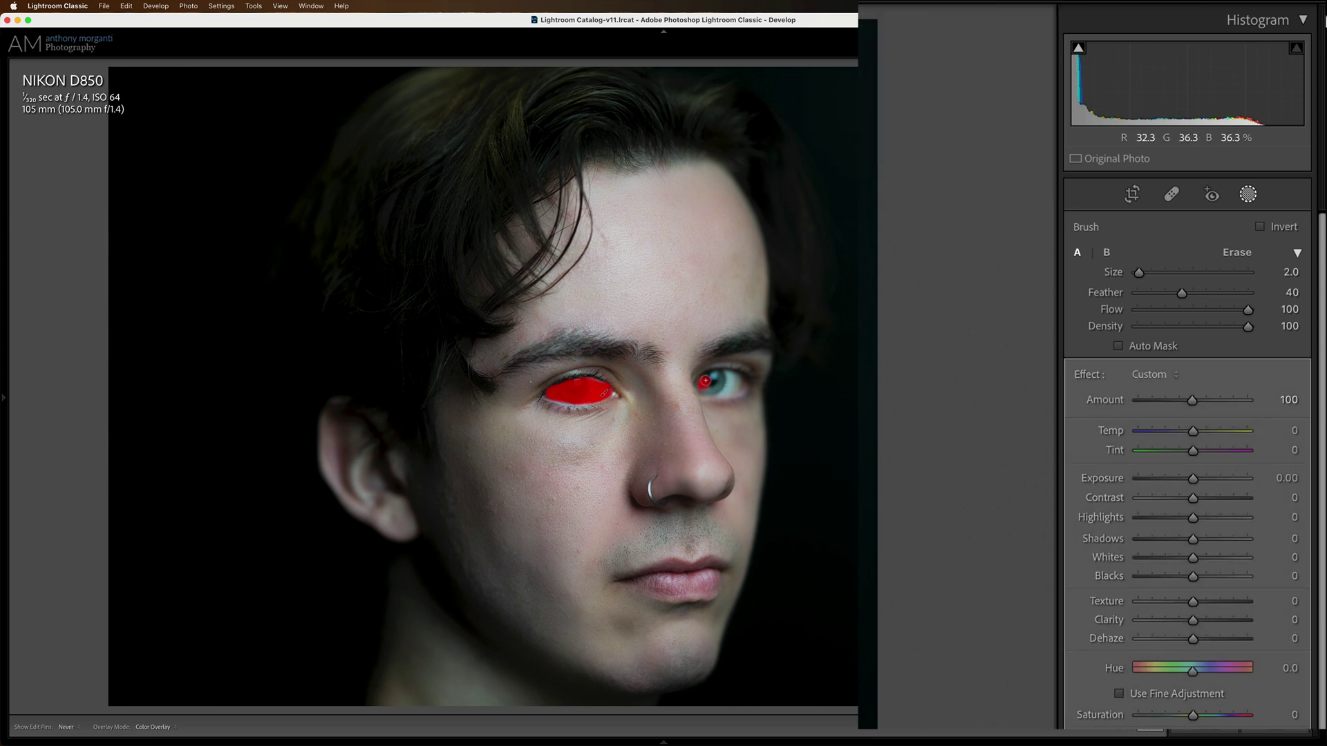
mouse_move(705, 381)
left_mouse_down()
mouse_move(739, 381)
mouse_move(705, 388)
mouse_move(722, 386)
left_mouse_up()
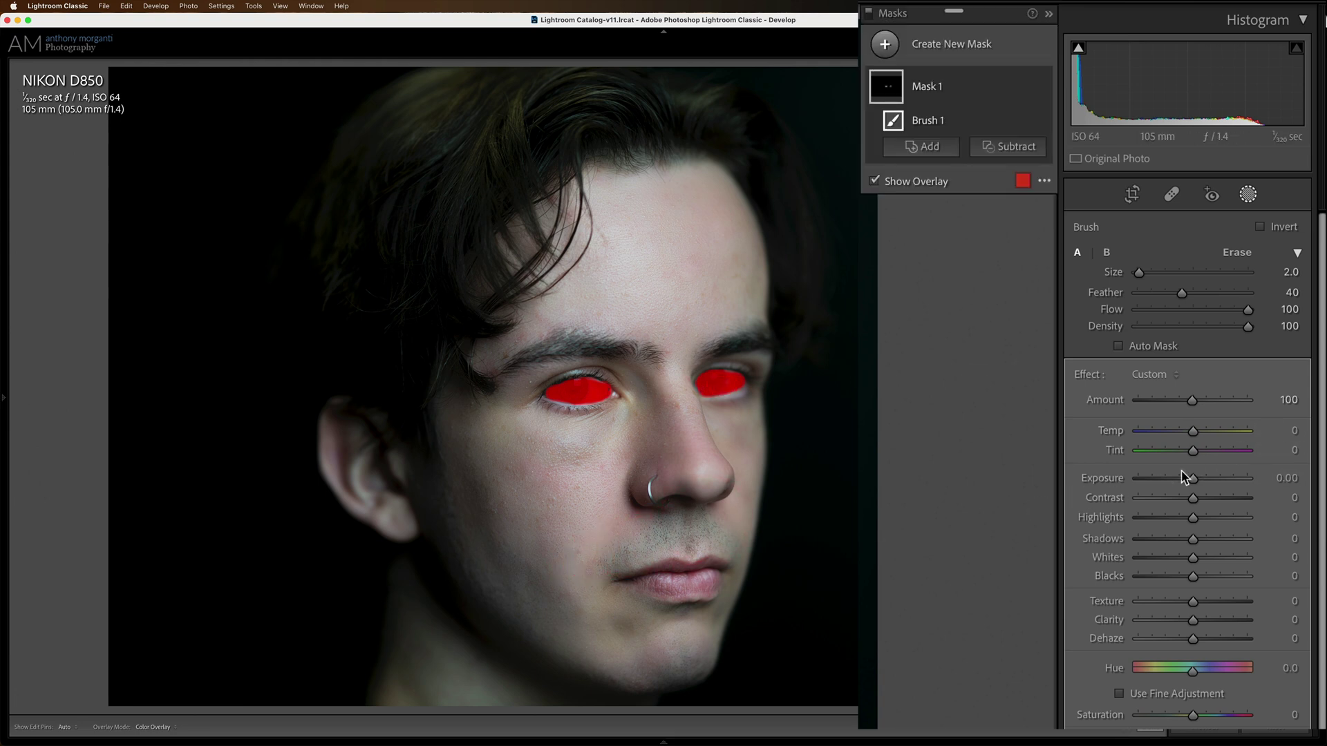
Set the eye mask's Exposure slider to 0.26
left_click_drag(1192, 478, 1197, 481)
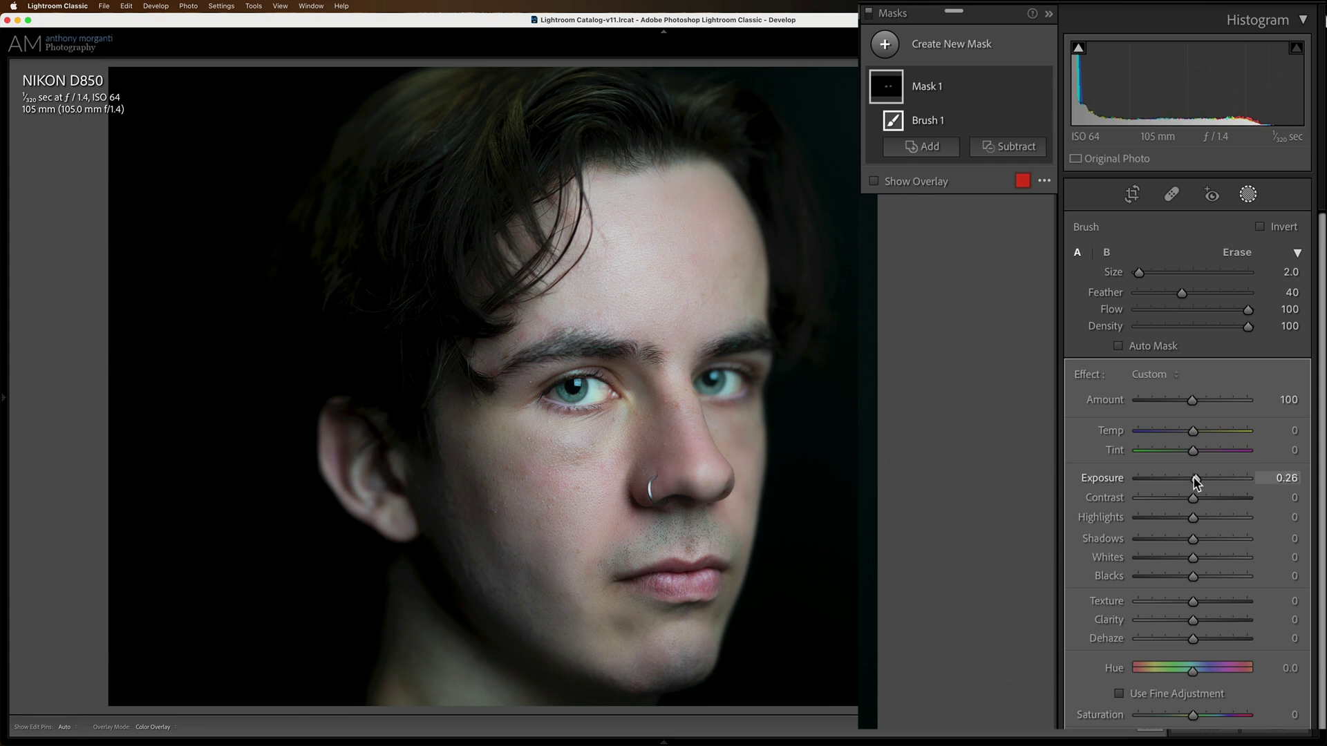
left_click_drag(1195, 482, 1196, 482)
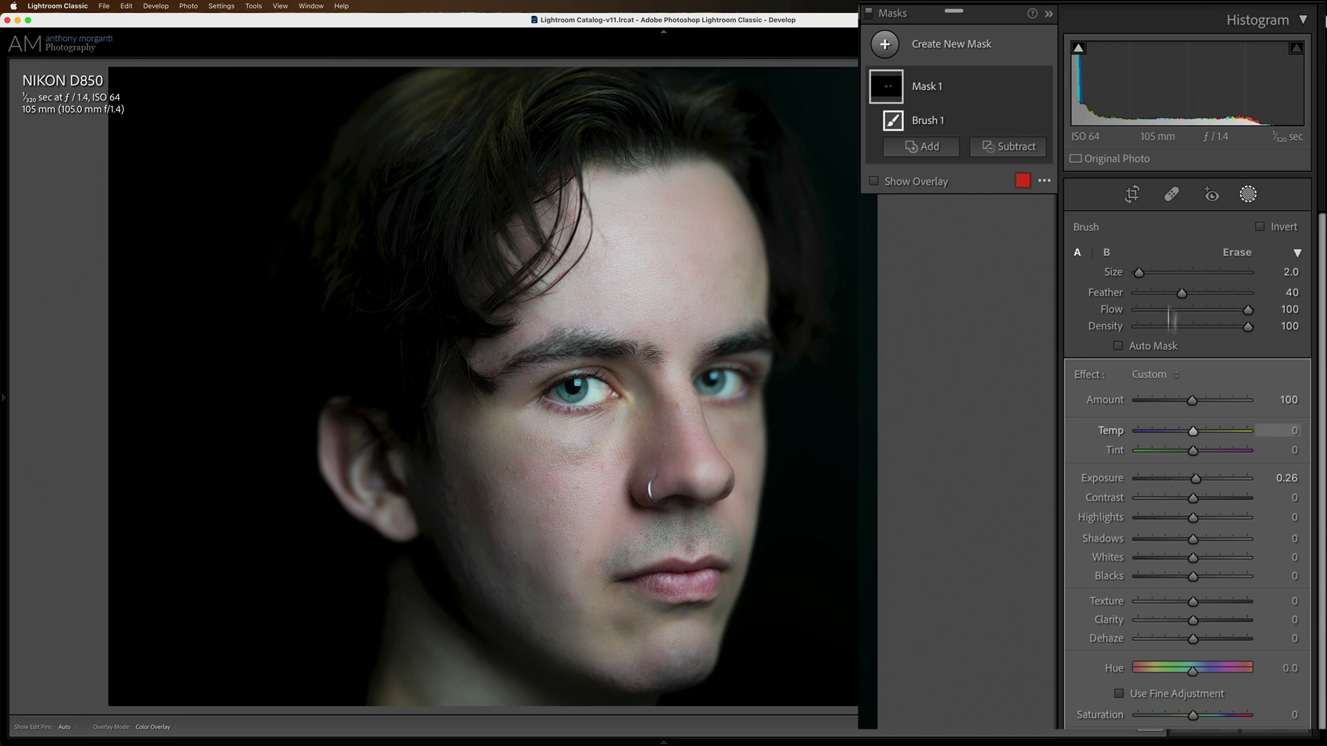
Add a new brush mask using the Iris Enhance effect (Exposure 0.35, Clarity 10, Saturation 40)
left_click(886, 46)
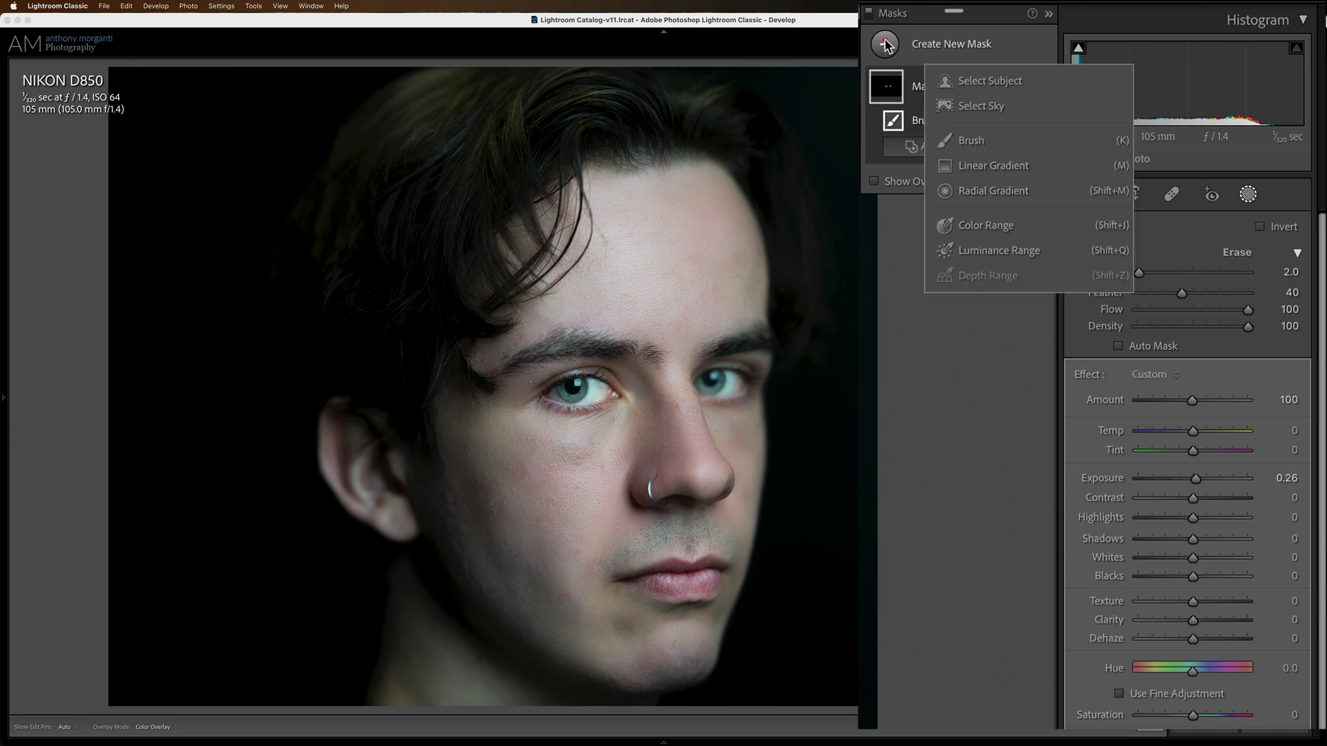
left_click(964, 139)
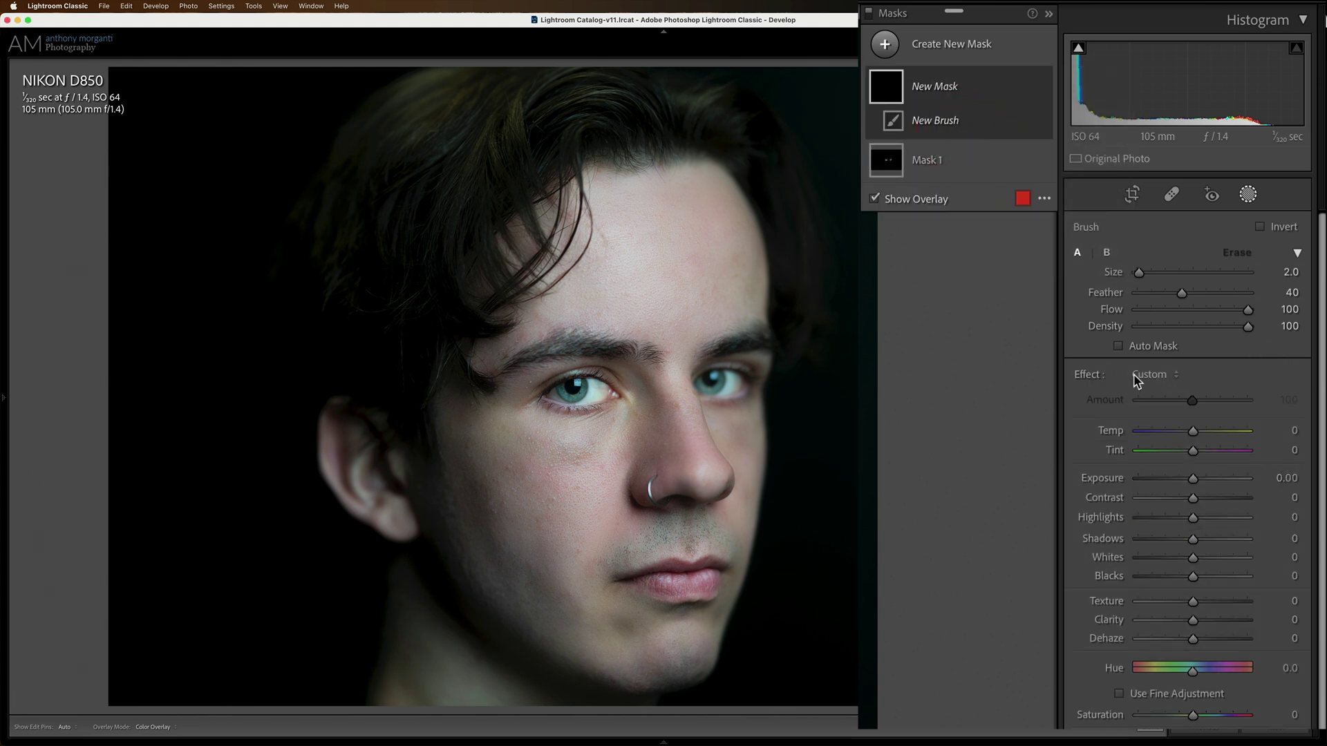
left_click(1164, 377)
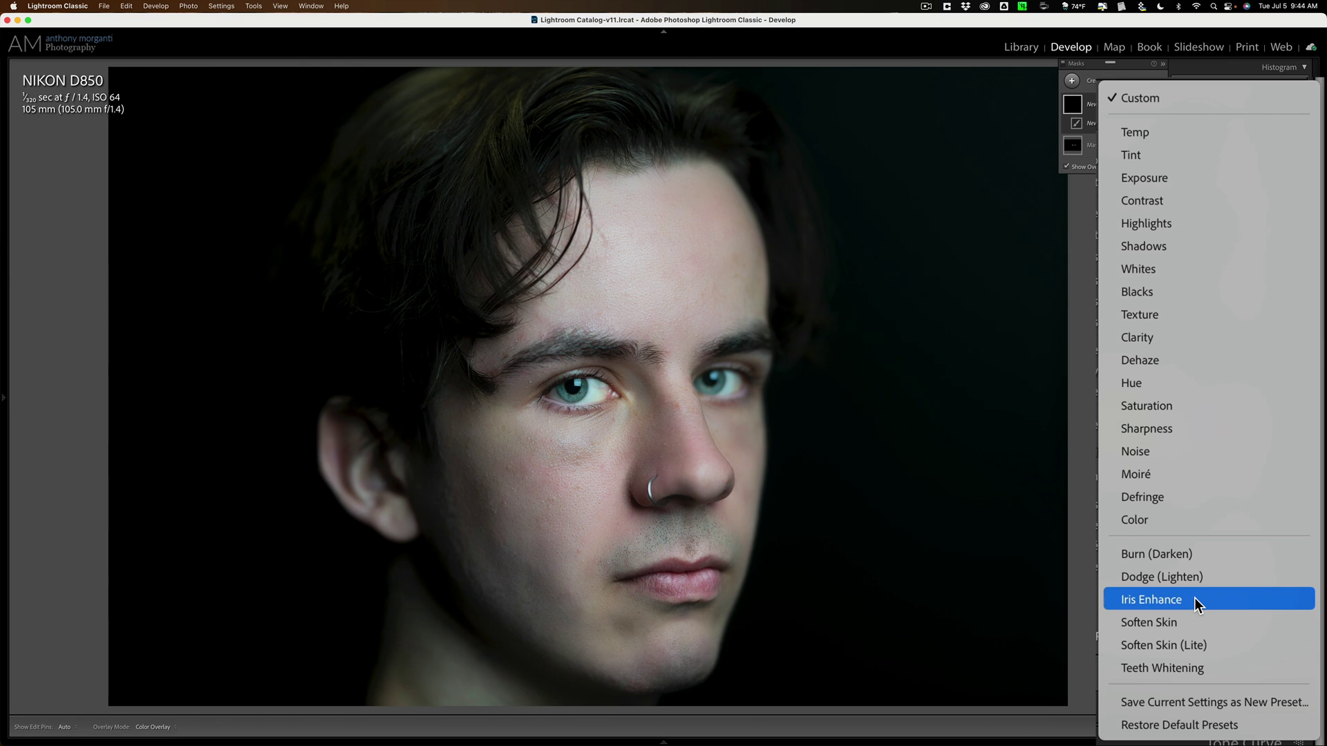
left_click(1194, 599)
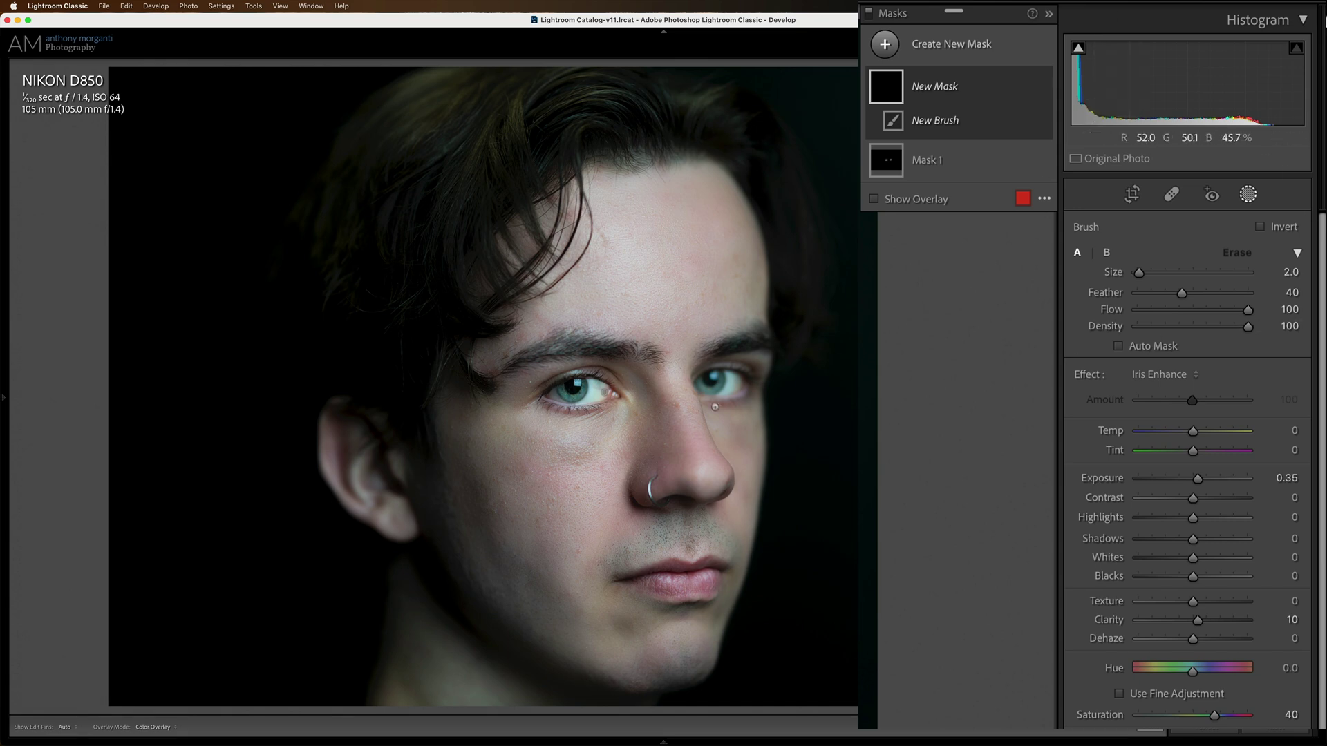
Zoom in on the left eye and paint the Iris Enhance mask around its iris at brush size 7.0
key("space")
left_click(649, 383)
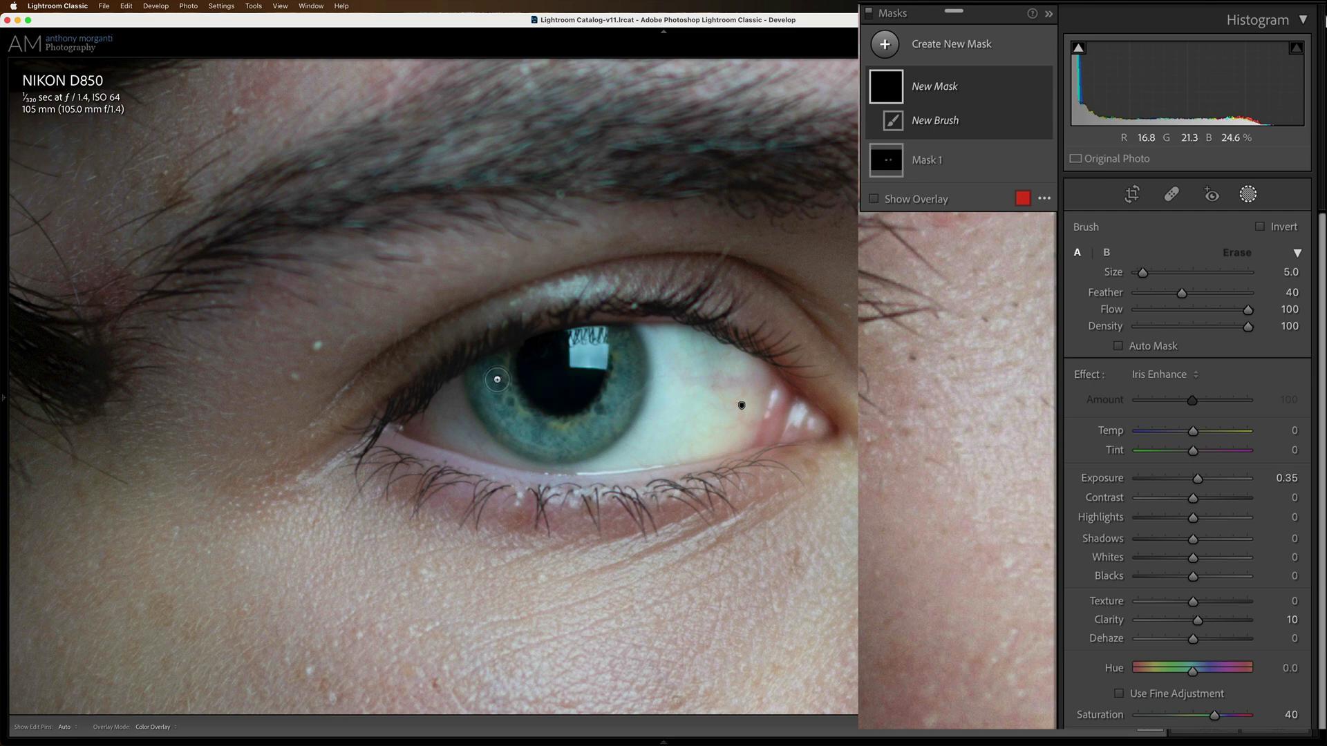
scroll(492, 379, "up", 6)
scroll(490, 378, "down", 2)
key("bracketleft")
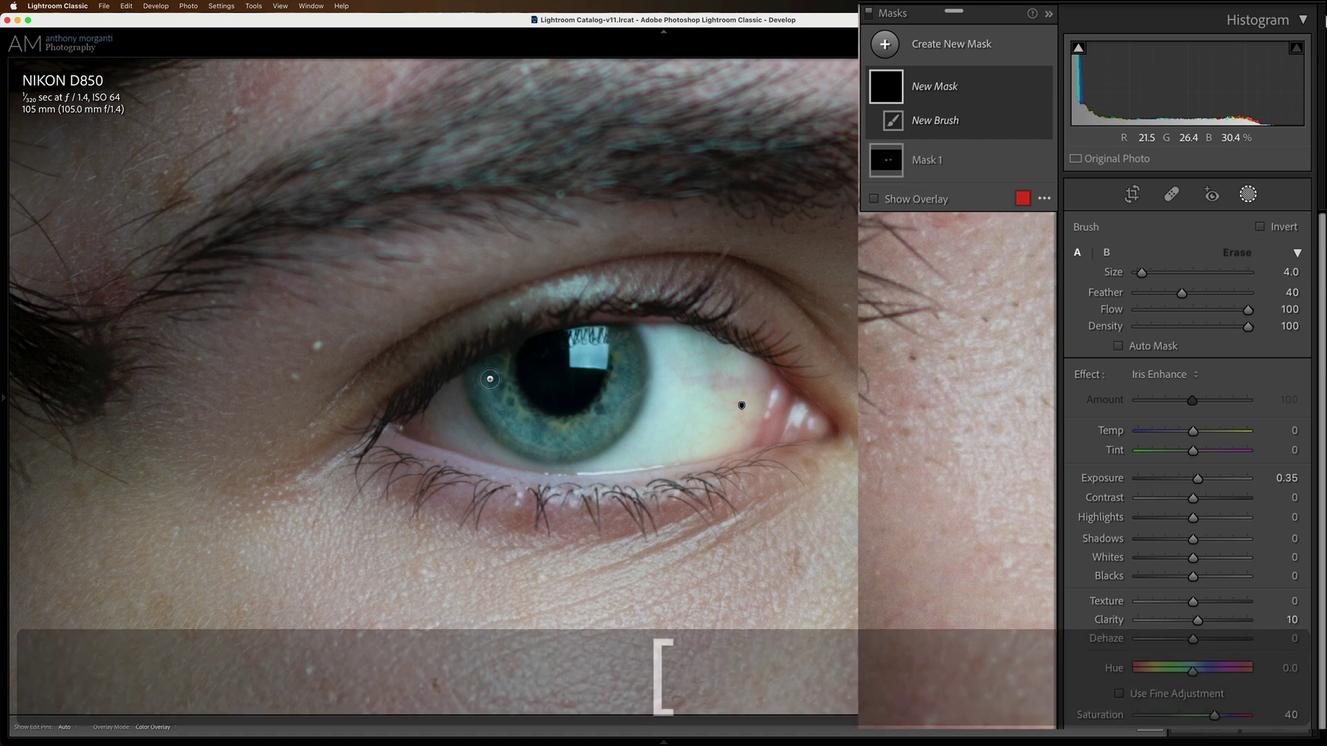
key("bracketright")
key("bracketright")
key("bracketright")
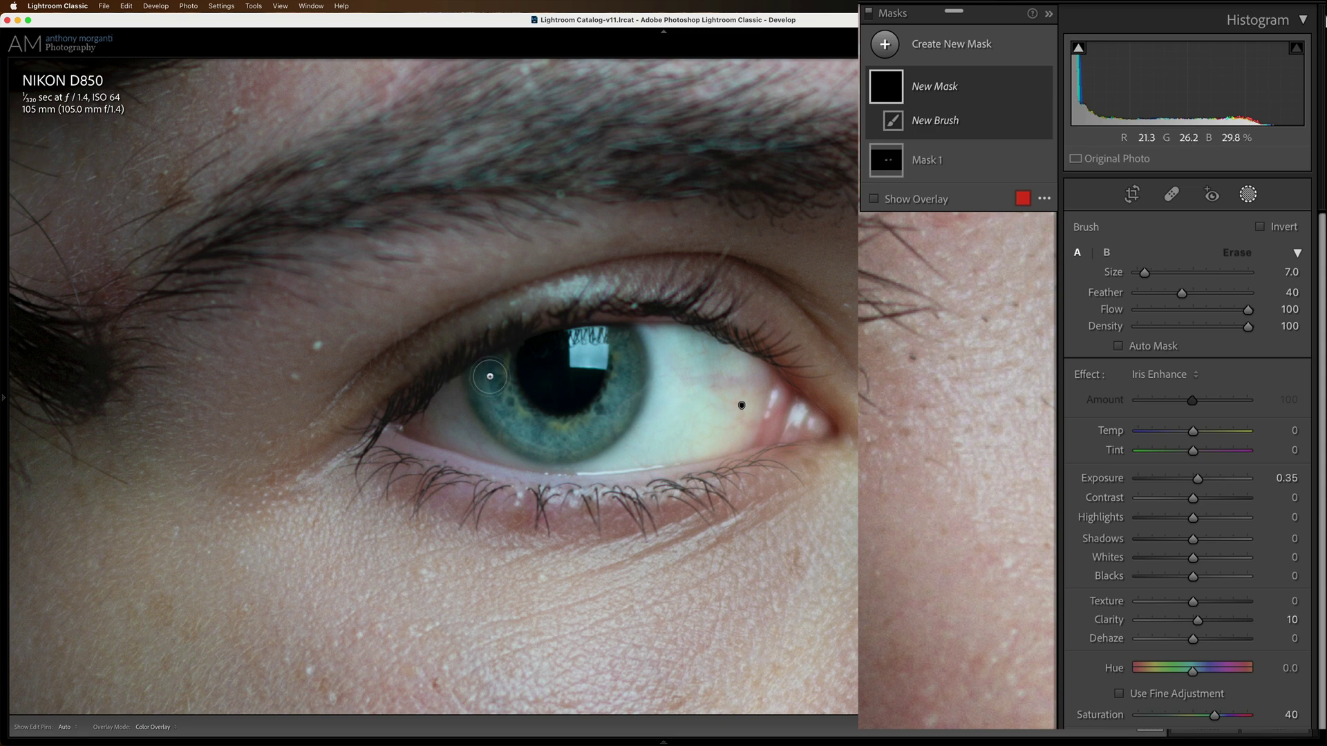
key("h")
mouse_move(497, 397)
left_mouse_down()
mouse_move(508, 432)
mouse_move(563, 446)
mouse_move(612, 411)
mouse_move(629, 366)
mouse_move(622, 342)
left_mouse_up()
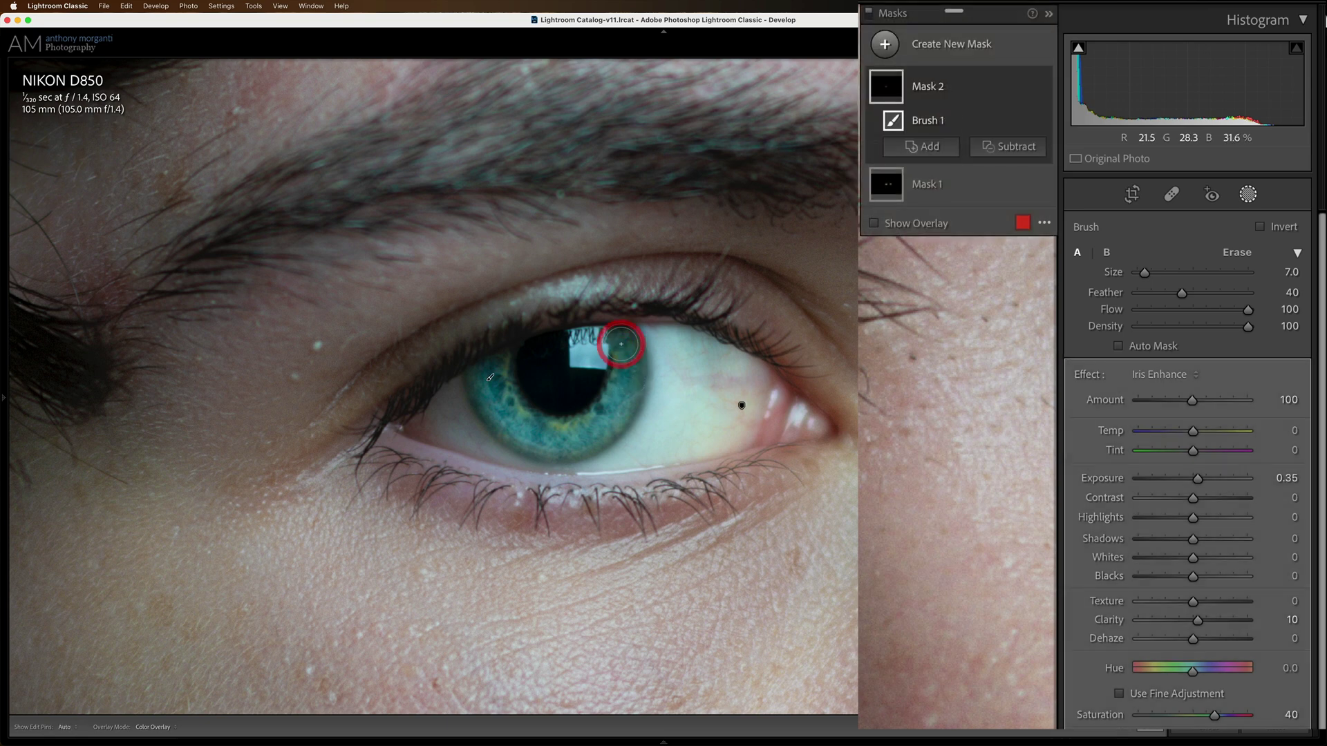
With the mask overlay shown, fill the missed iris edges using a size-3 brush, then deselect the mask
left_click(874, 223)
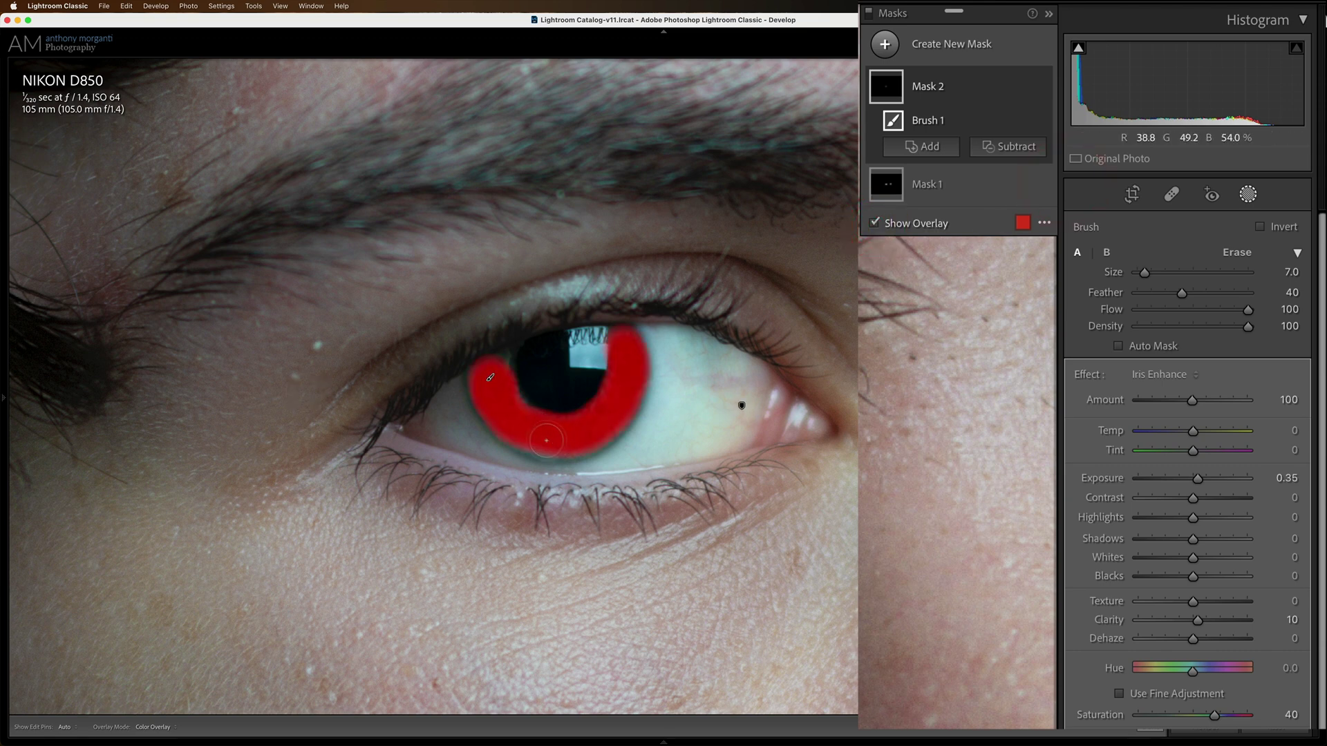
mouse_move(523, 437)
left_mouse_down()
mouse_move(563, 442)
mouse_move(616, 415)
left_mouse_up()
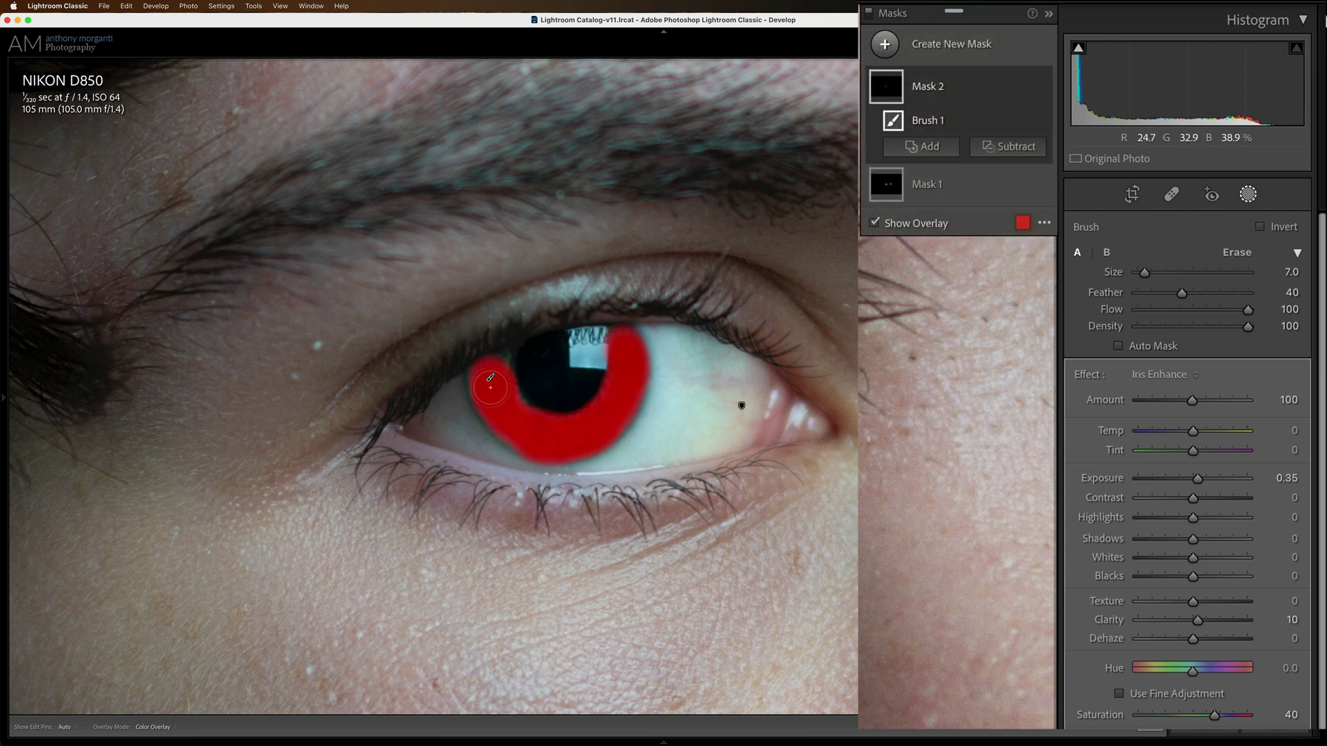
key("bracketleft")
key("bracketleft")
key("bracketleft")
key("bracketleft")
key("bracketleft")
key("bracketleft")
key("bracketright")
key("bracketright")
mouse_move(502, 353)
left_mouse_down()
mouse_move(478, 374)
mouse_move(498, 422)
left_mouse_up()
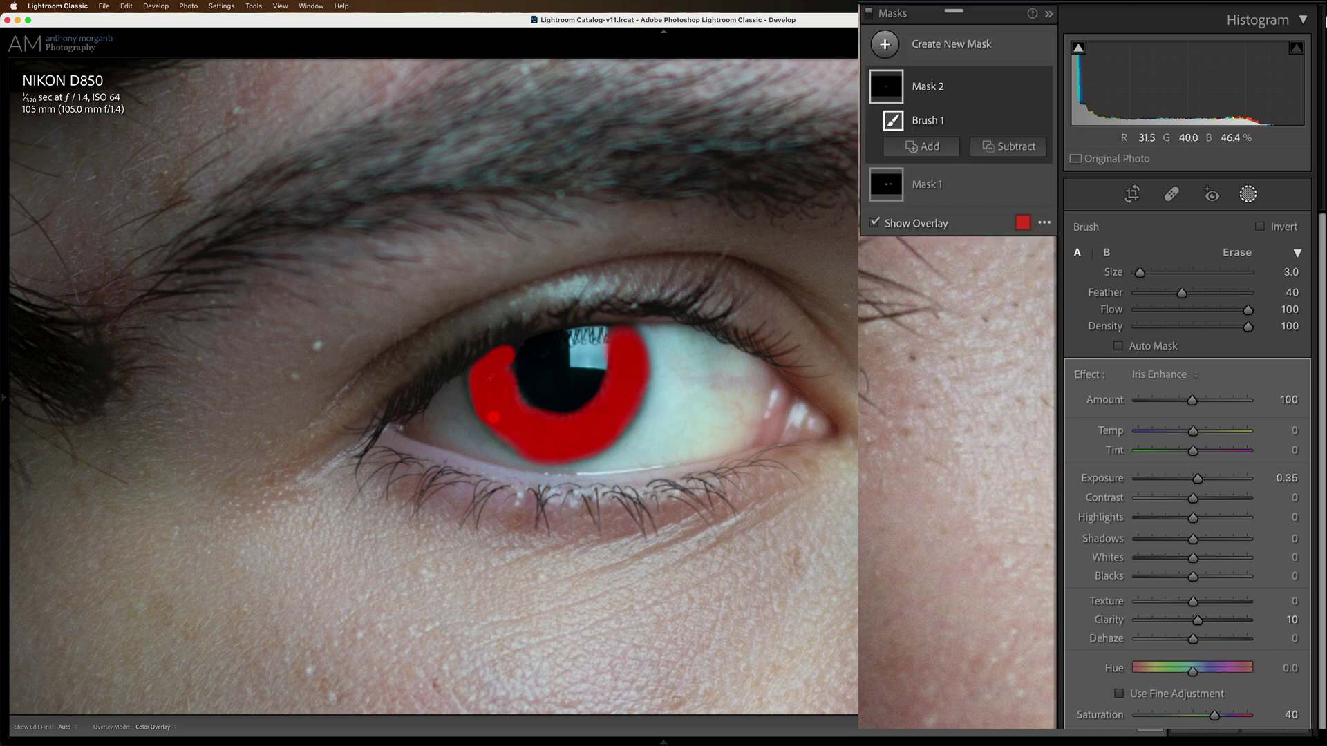
left_click(895, 224)
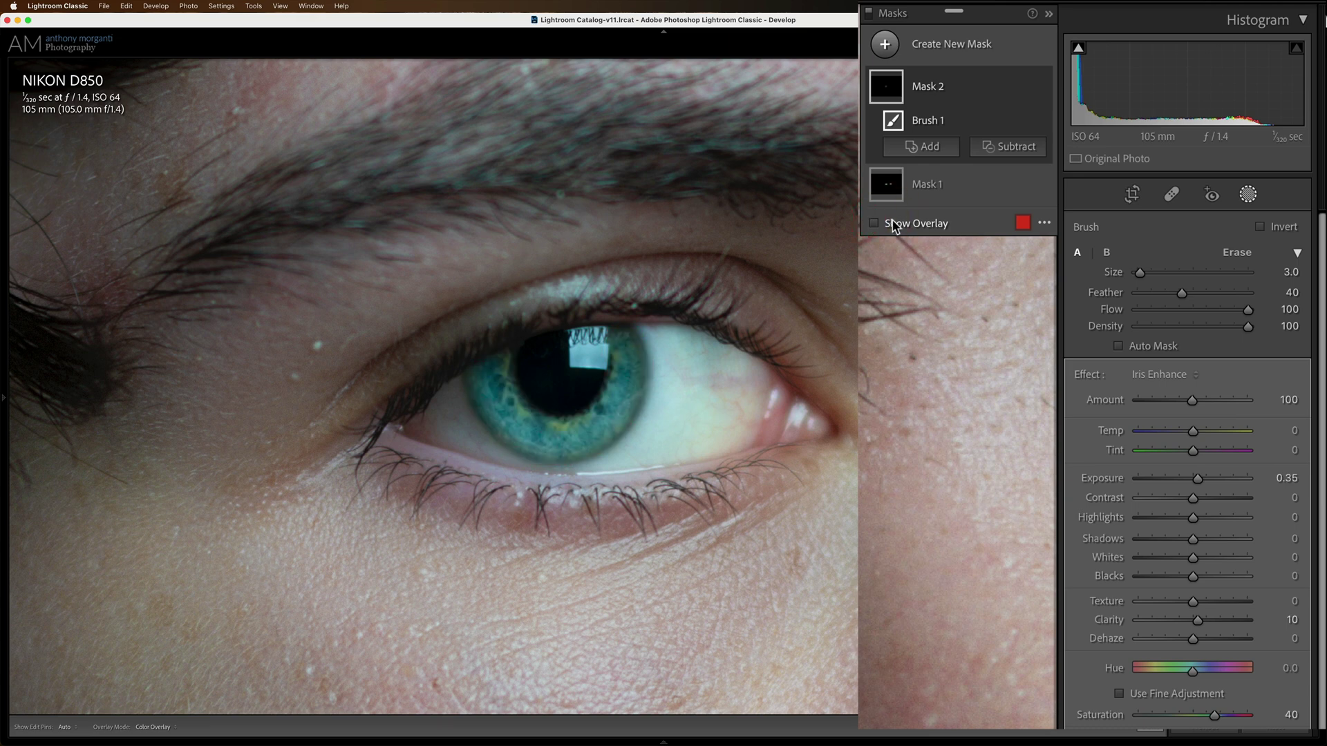
left_click(1179, 558)
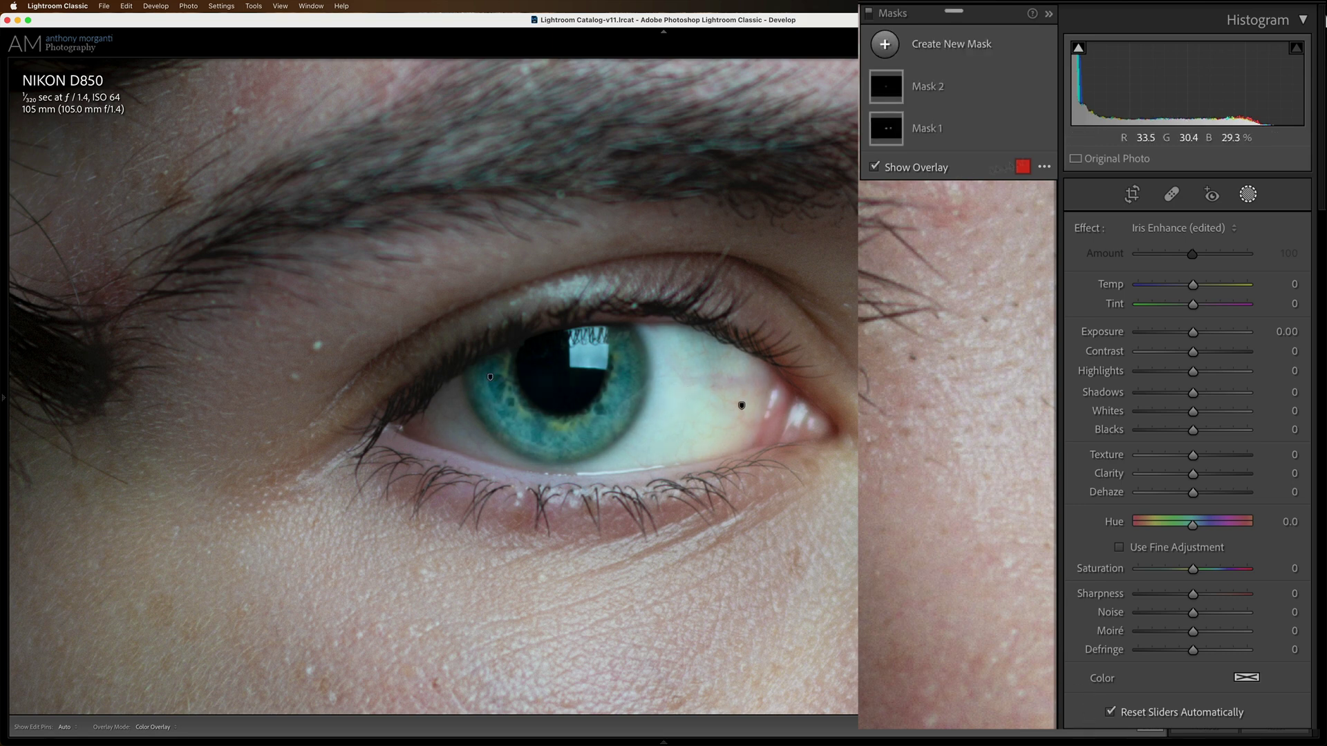
Select Mask 2 and raise its Clarity from 10 to 25
left_click(918, 88)
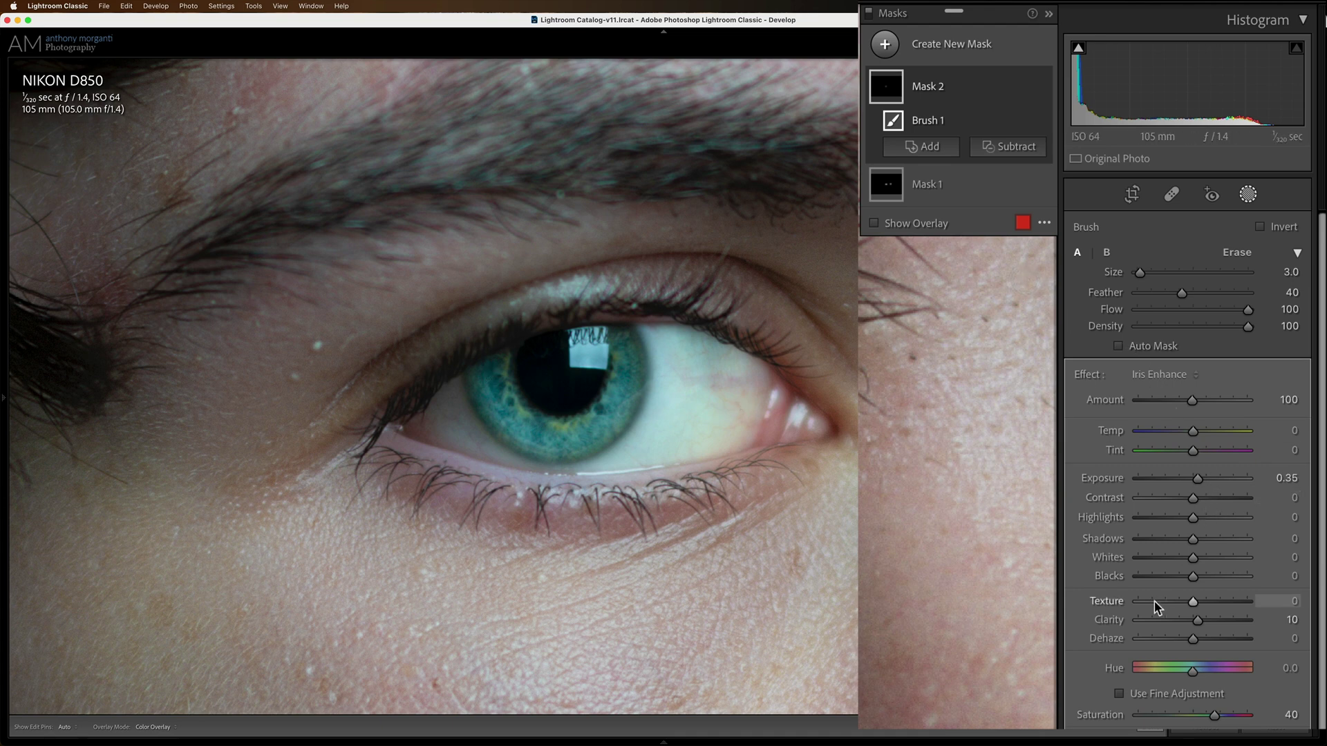
left_click_drag(1196, 621, 1204, 620)
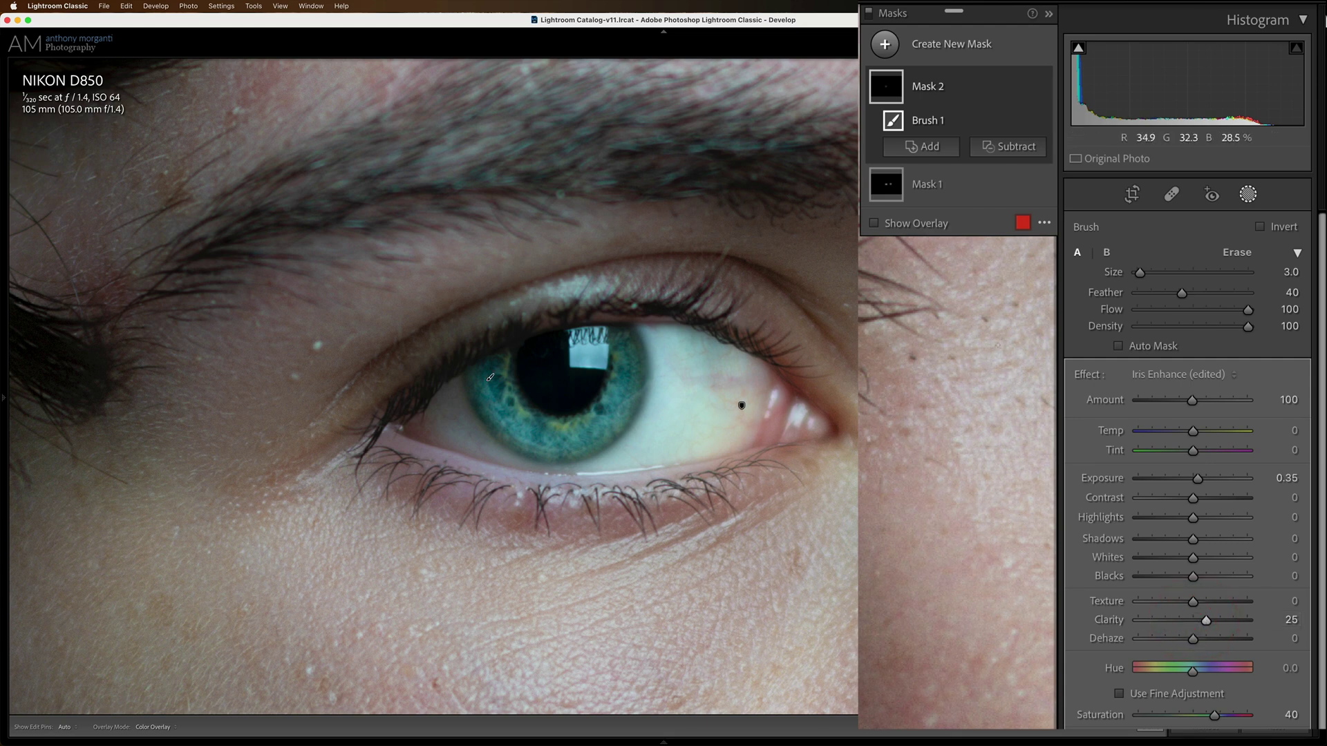
Pan the view across to the second eye and enlarge the brush to size 6
key("space")
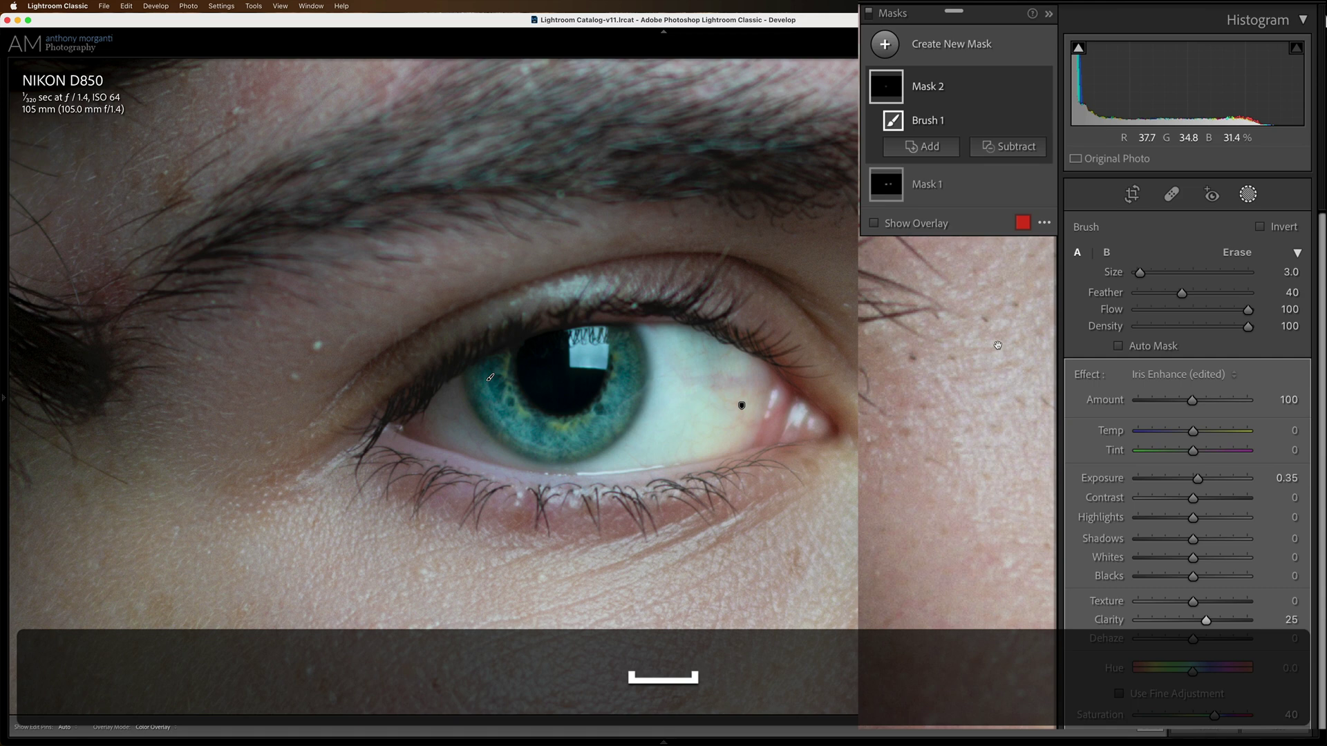
left_click_drag(997, 345, 445, 366)
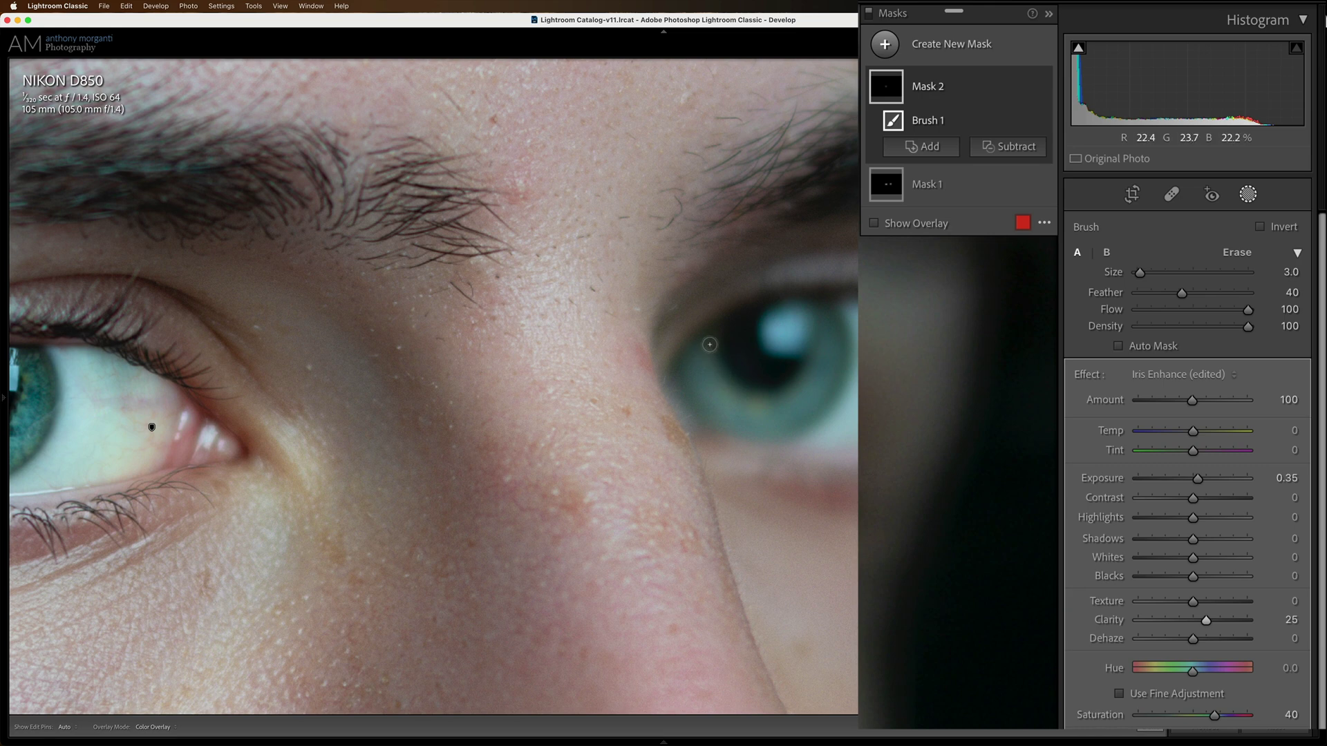
key("bracketright")
key("bracketright")
key("bracketright")
key("h")
key("h")
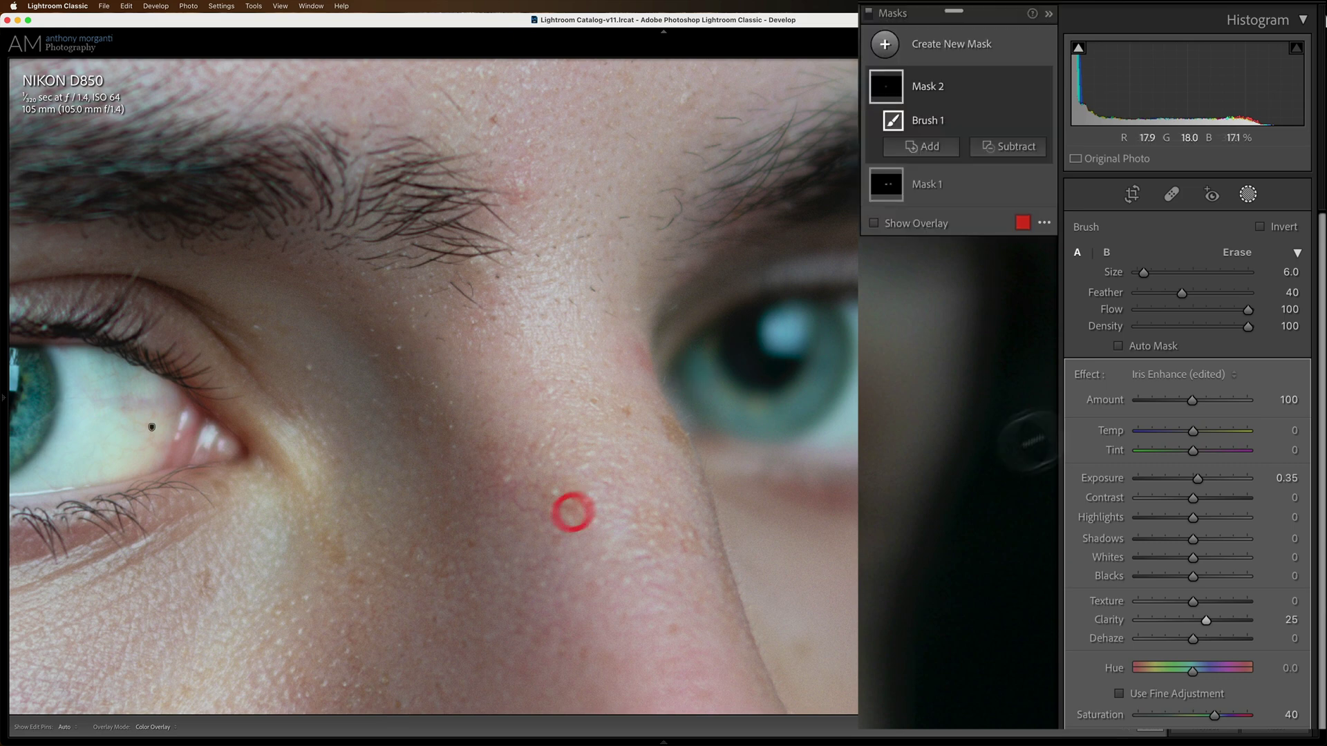
Paint the Iris Enhance mask over the second iris, using brush size 3 for its right side
left_click(875, 224)
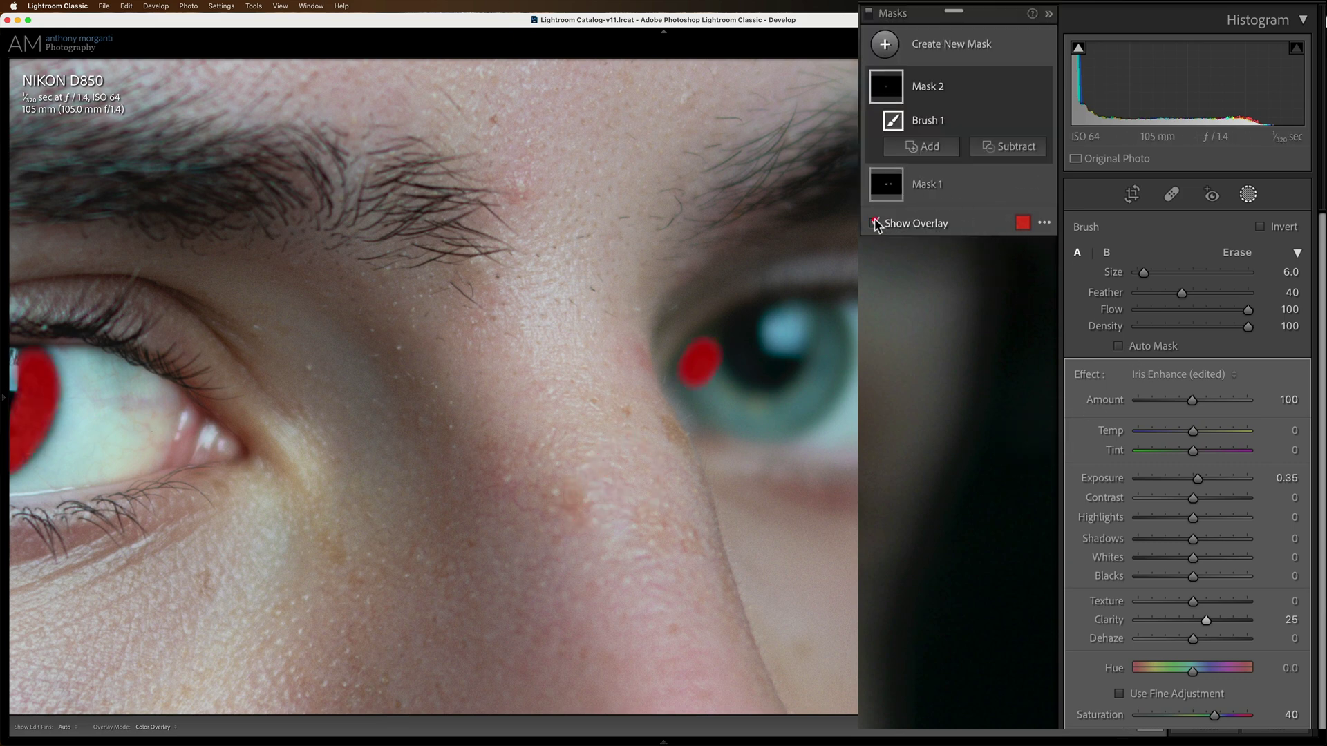
key("h")
mouse_move(713, 399)
left_mouse_down()
mouse_move(730, 416)
mouse_move(789, 417)
mouse_move(831, 351)
left_mouse_up()
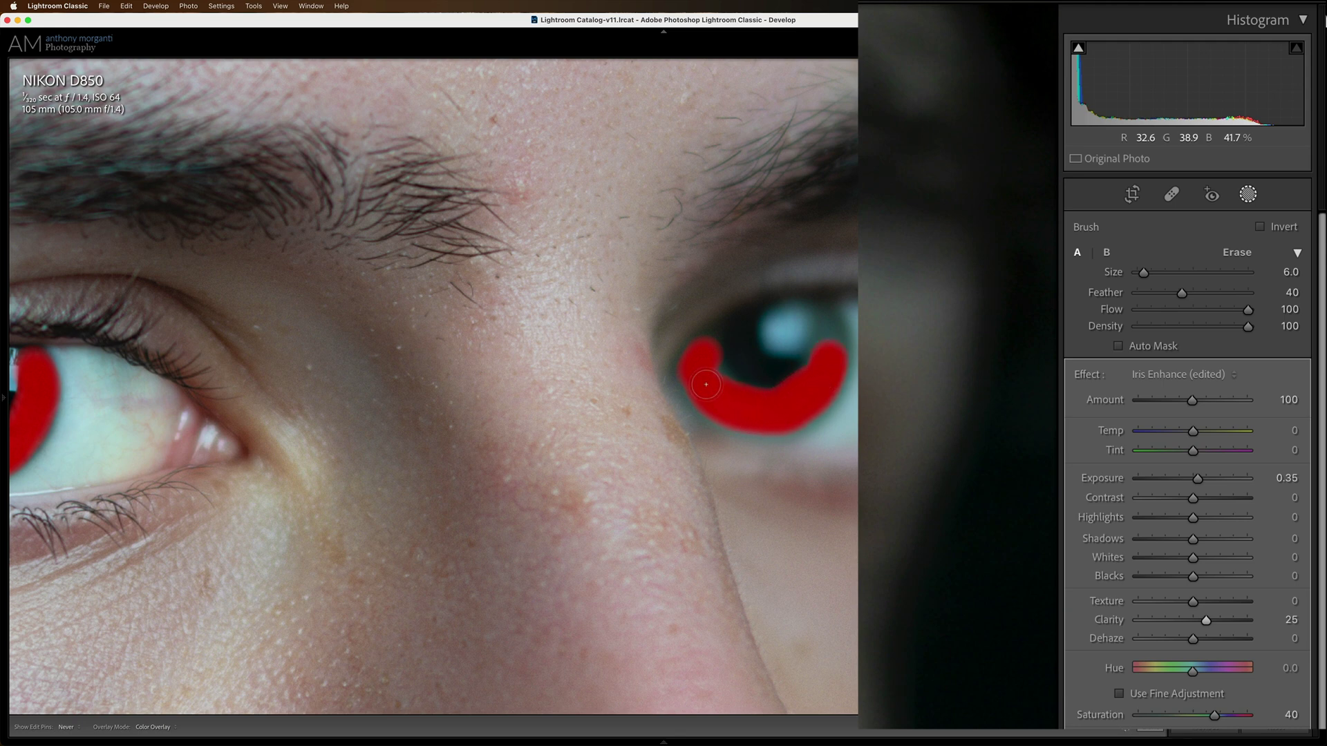
key("h")
key("bracketleft")
mouse_move(838, 349)
left_mouse_down()
mouse_move(828, 314)
mouse_move(826, 345)
mouse_move(829, 327)
mouse_move(842, 350)
mouse_move(830, 315)
mouse_move(816, 402)
left_mouse_up()
key("h")
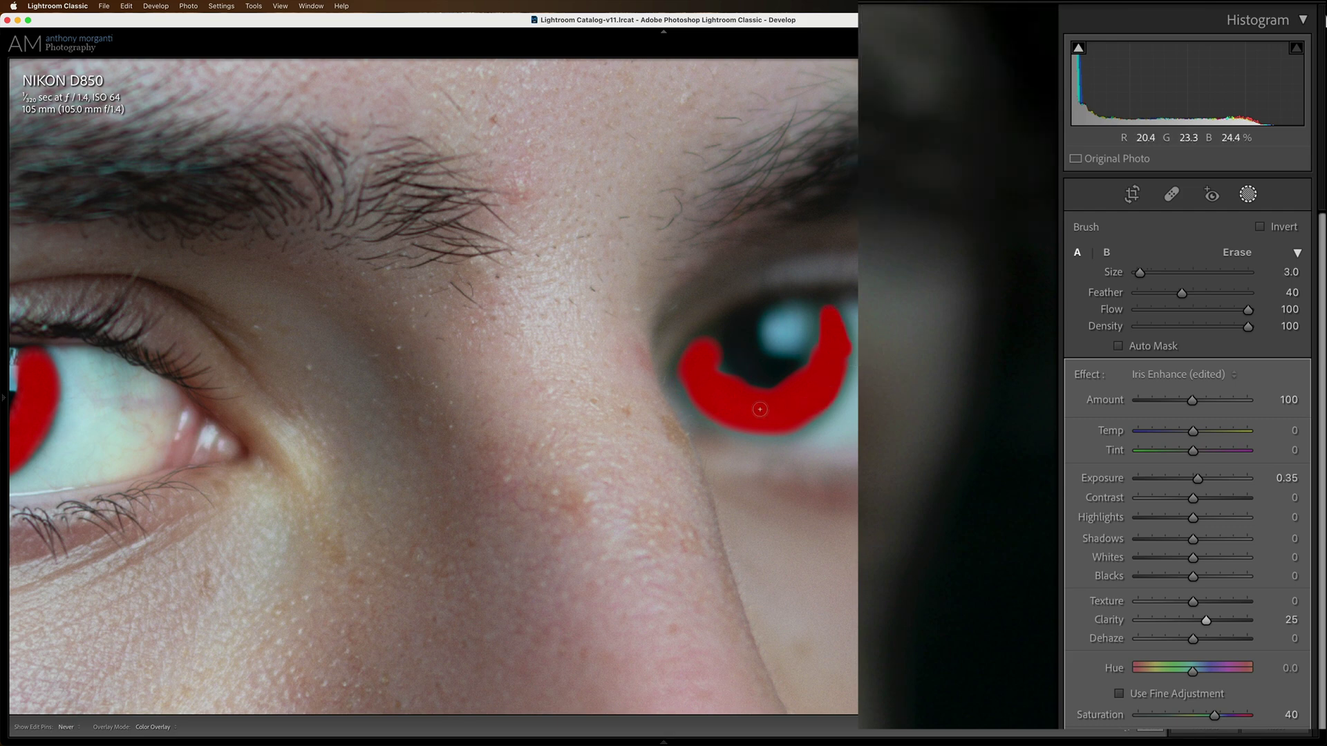
key("h")
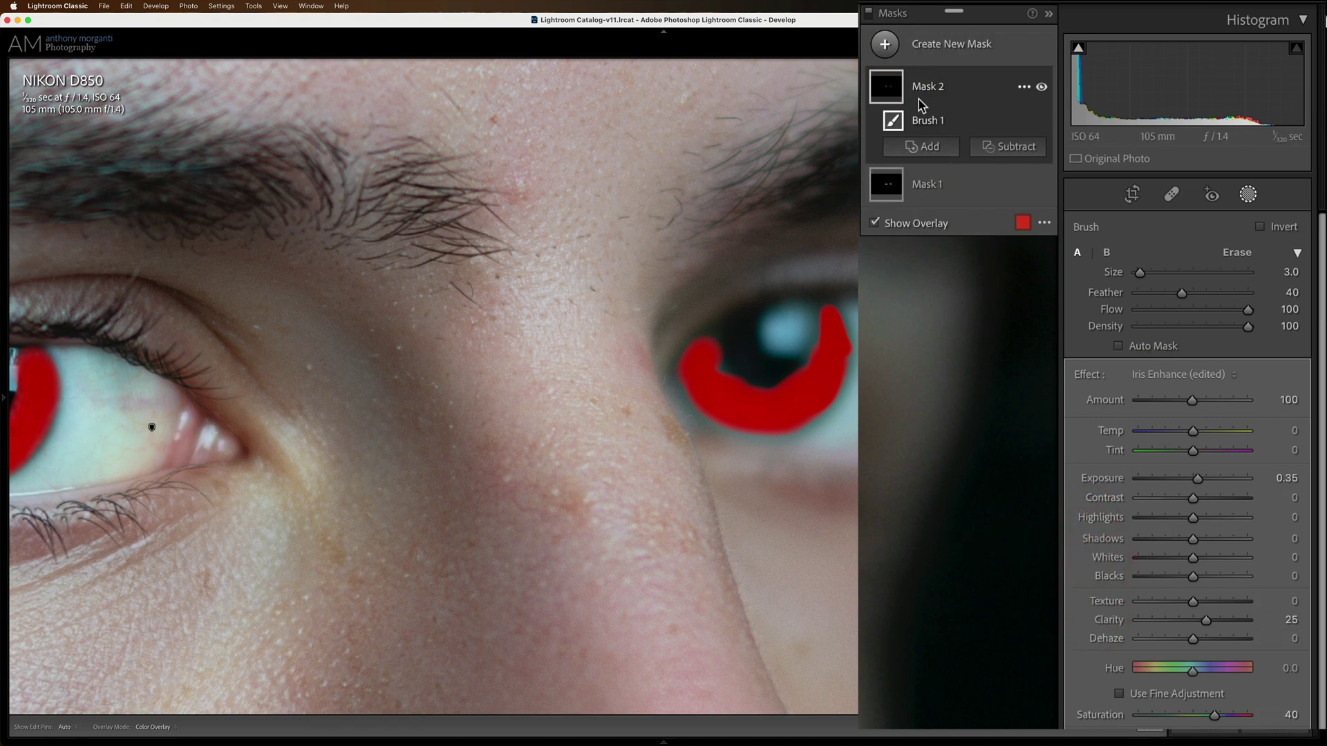
Hide the red mask overlay and finish editing the iris mask
left_click(874, 223)
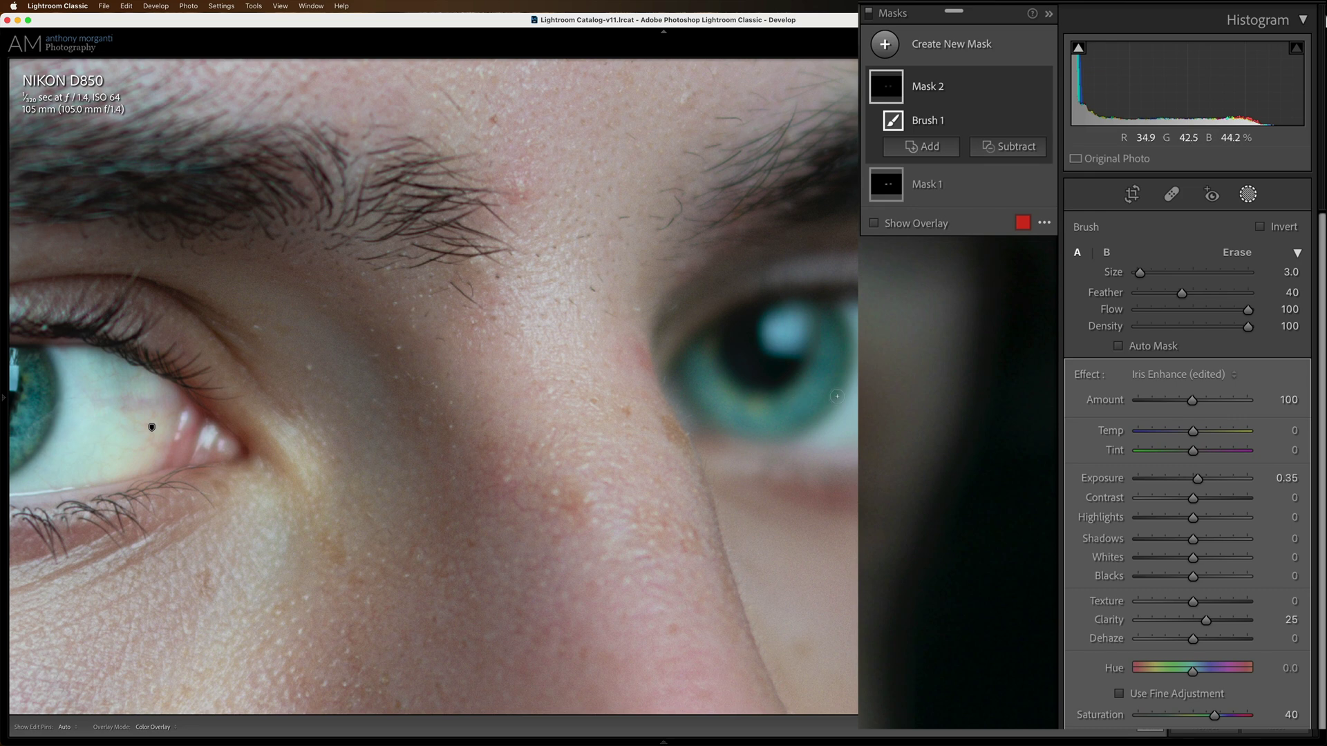
left_click(1181, 558)
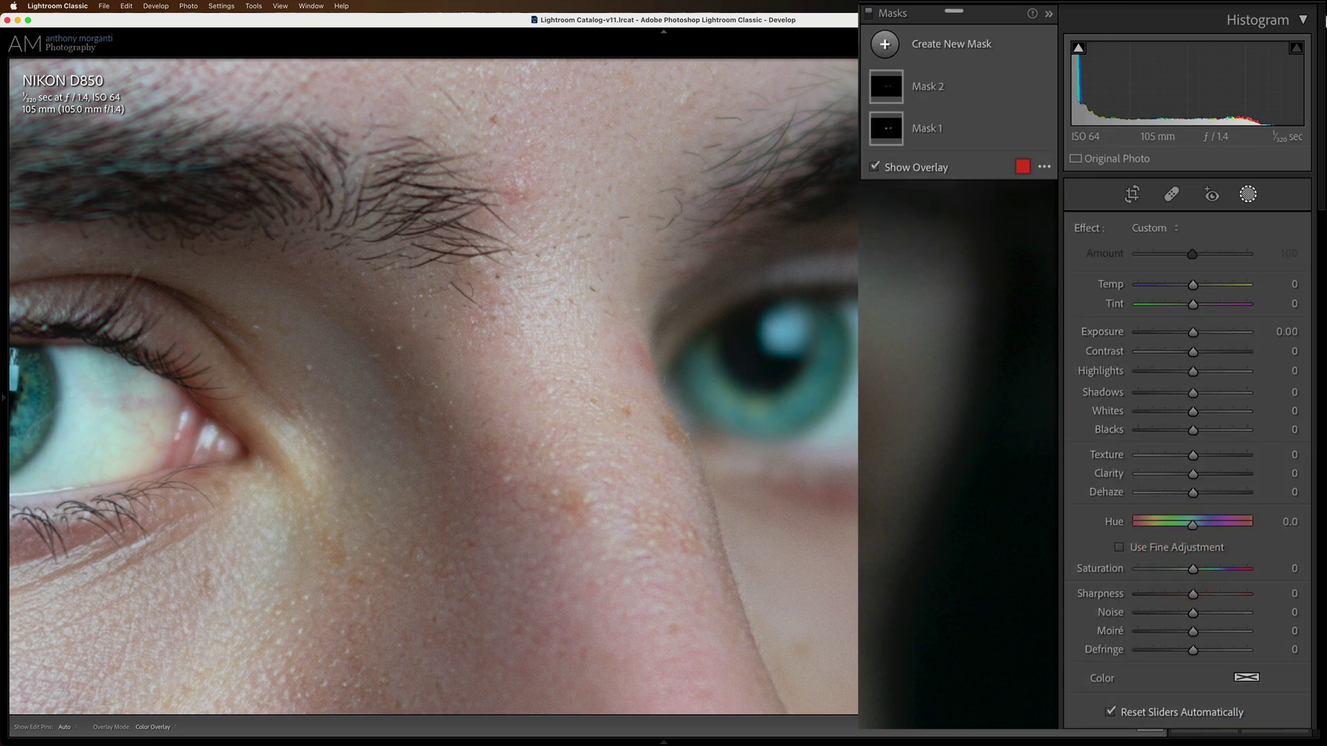
key("space")
Zoom out to the full portrait and switch the mask effects off and back on to compare the eyes
left_click(591, 331)
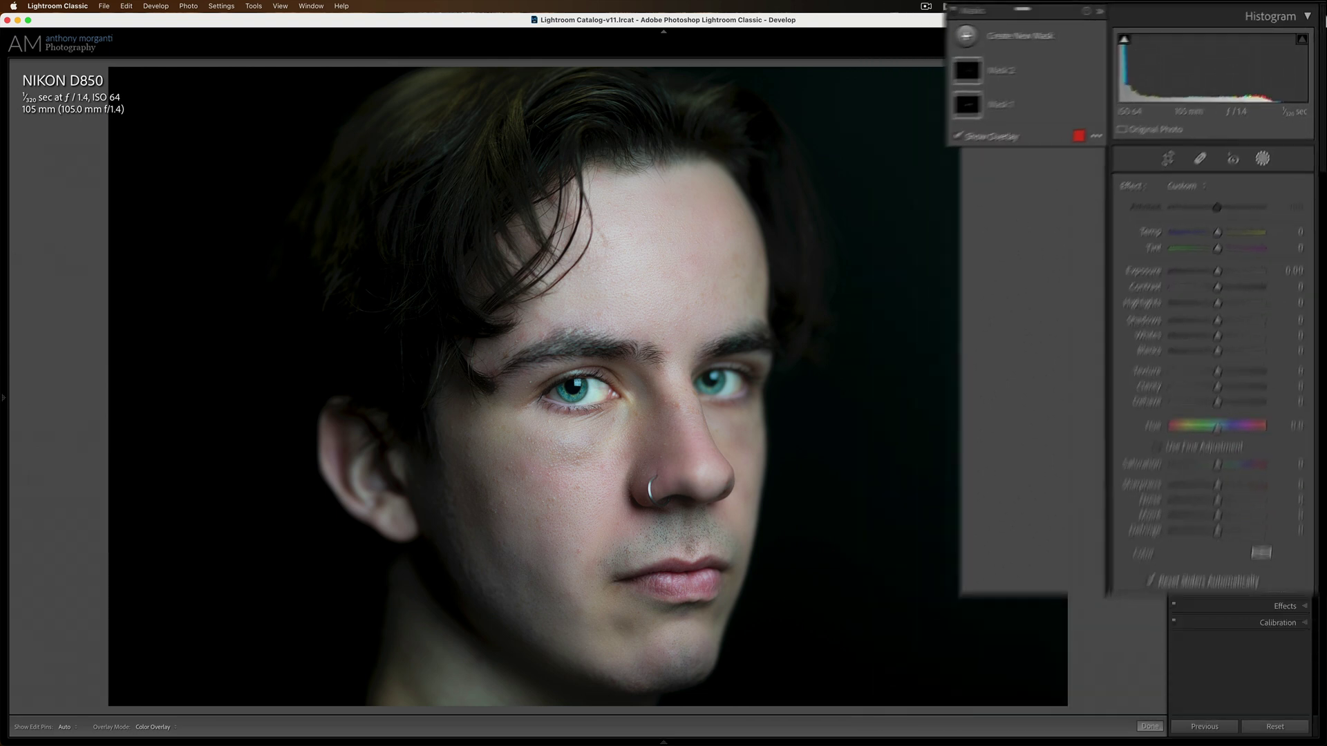
left_click(1179, 471)
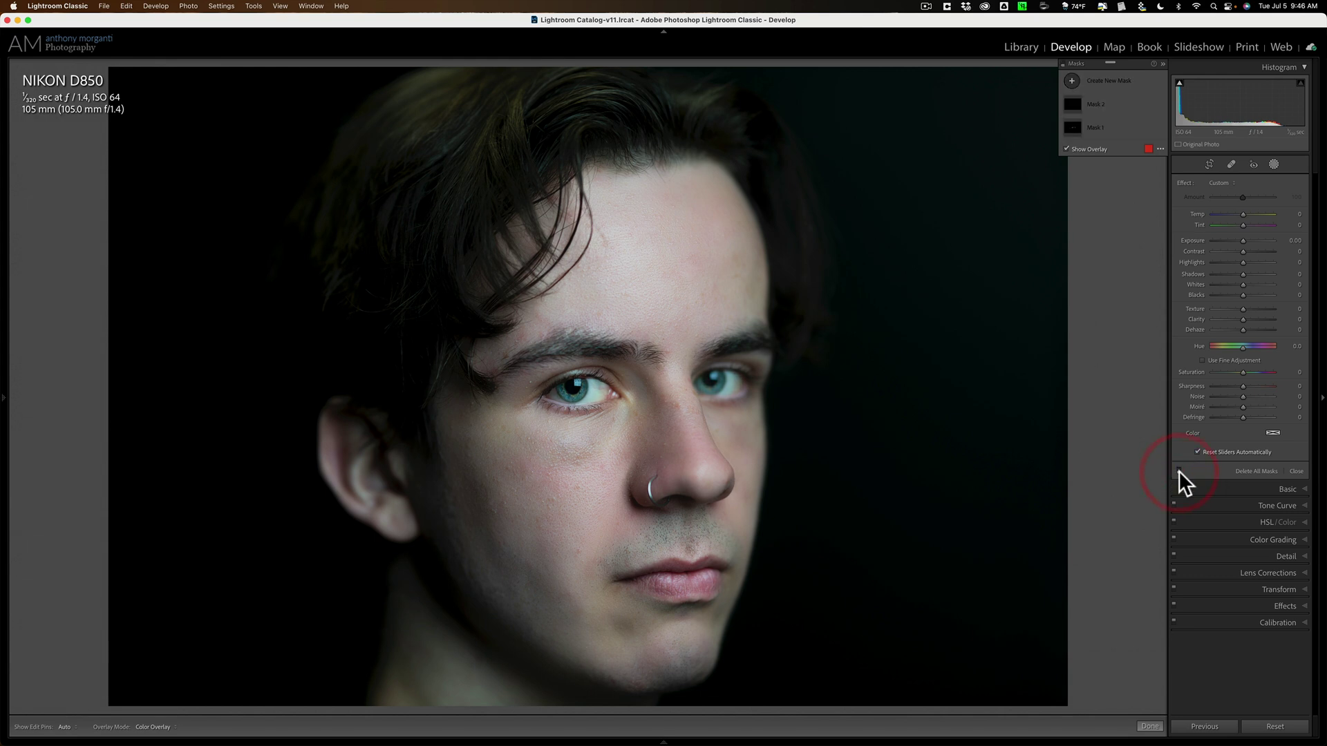
left_click(1178, 469)
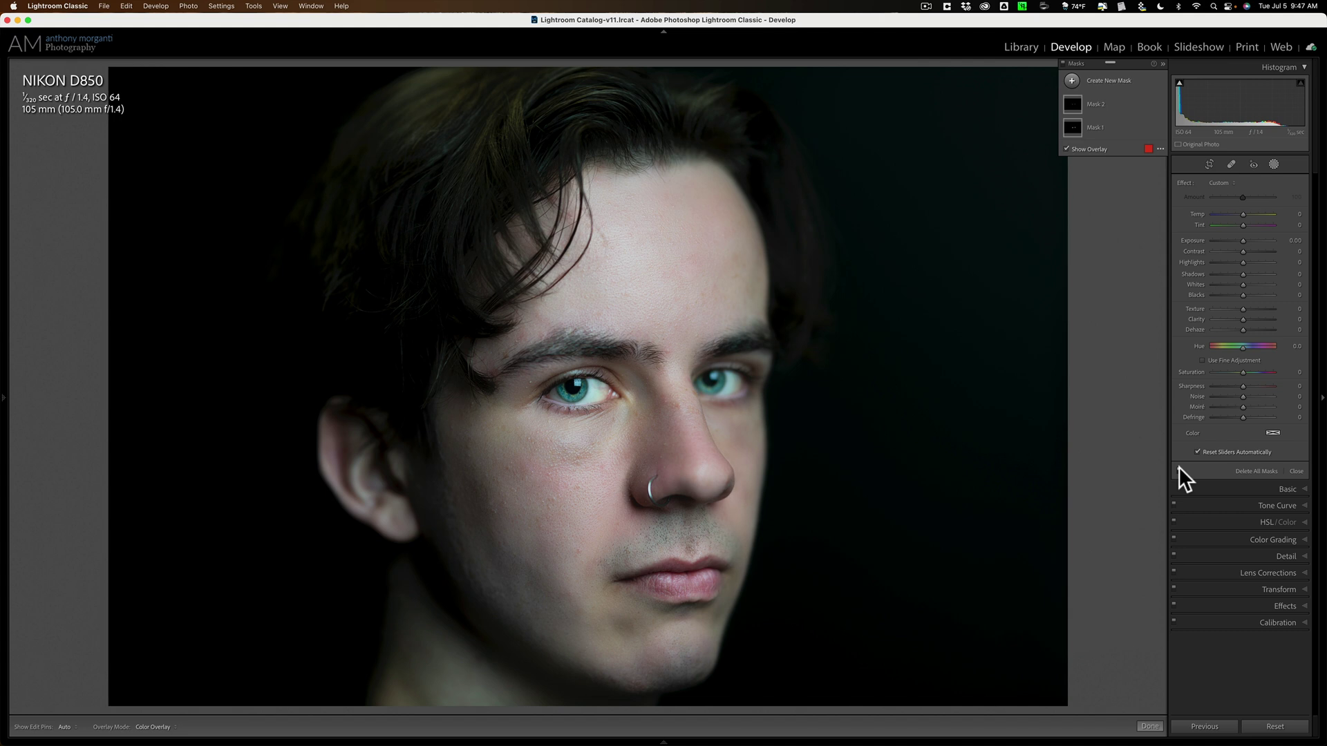
mouse_move(1106, 98)
Reopen Mask 2 and set Texture 28, Clarity 17 and Saturation 24 for the irises
left_click(1110, 100)
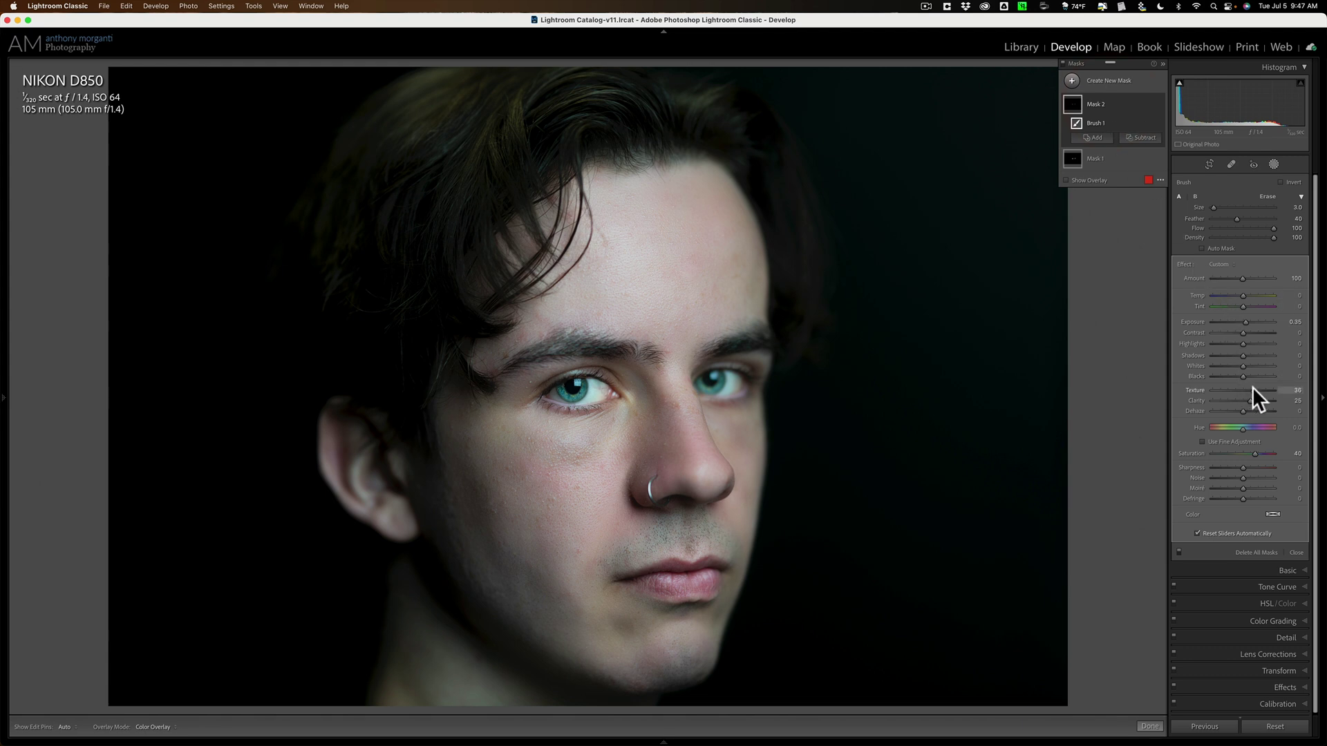
left_click_drag(1250, 388, 1259, 388)
mouse_move(1246, 450)
left_mouse_down()
mouse_move(1283, 449)
mouse_move(1244, 451)
left_mouse_up()
left_click(1249, 396)
Click the Masking icon to close the Masks panel and return to the Develop panels
left_click(1271, 163)
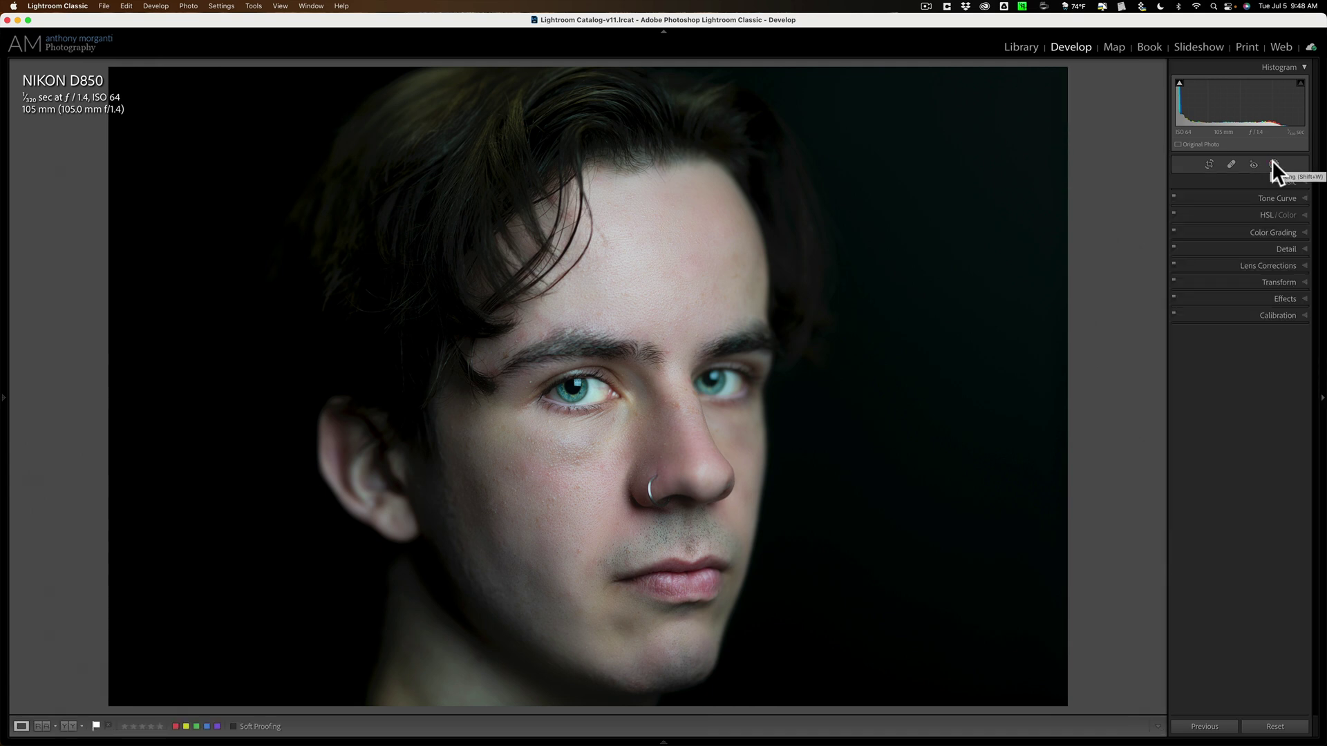